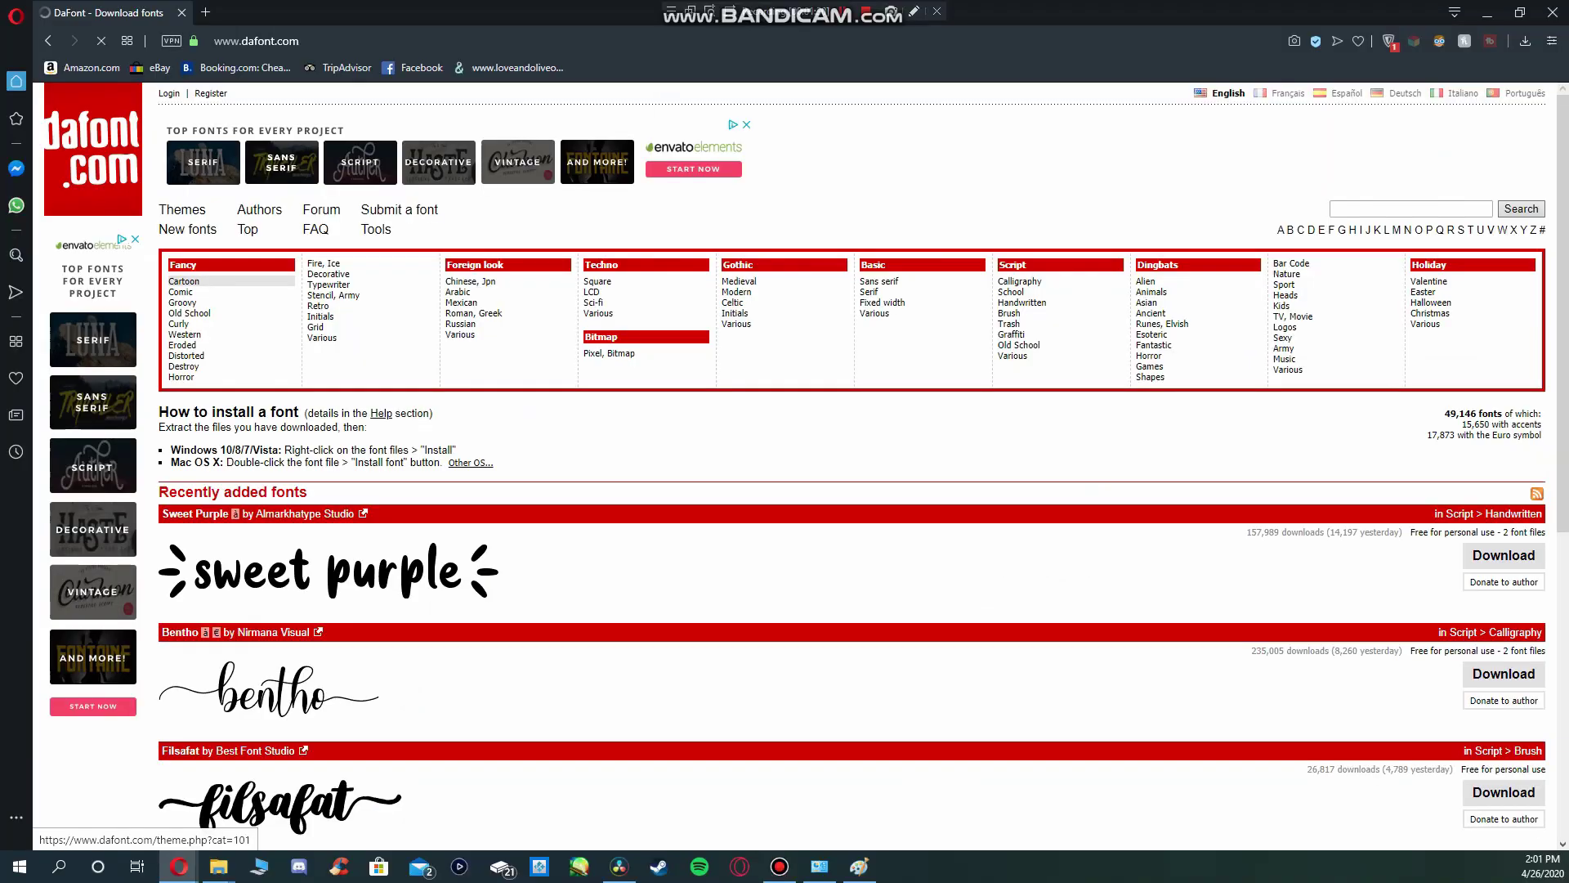
- Browse the Fancy > Cartoon font category and open the Kurri Island font page
{"action": "left_click", "coordinate": [186, 281]}
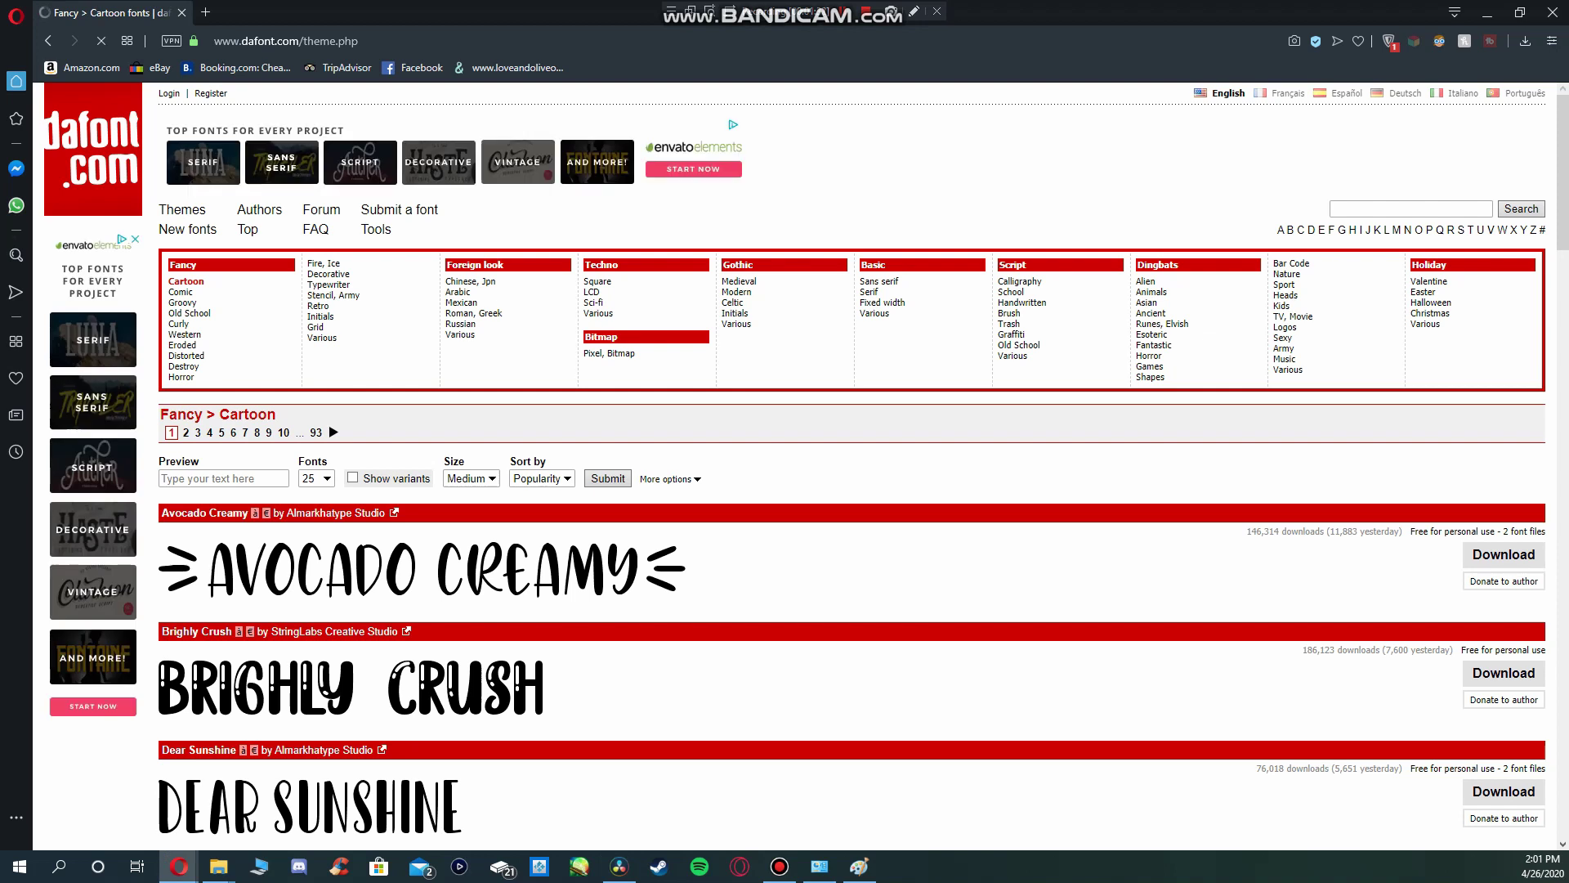
{"action": "scroll", "coordinate": [785, 466], "scroll_direction": "down", "scroll_amount": 8}
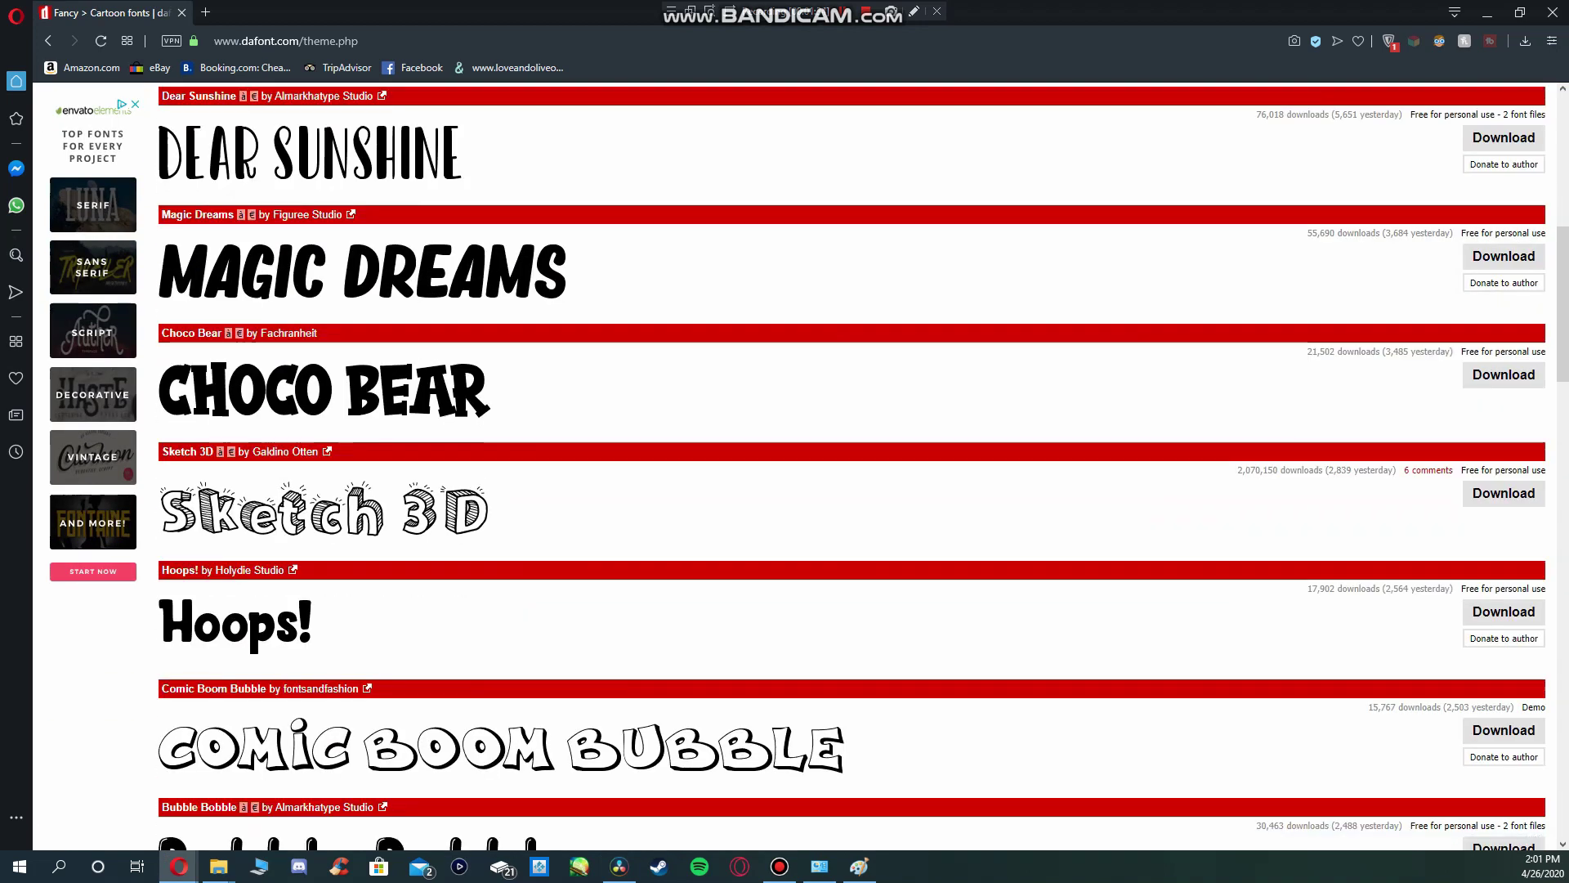
{"action": "scroll", "coordinate": [852, 465], "scroll_direction": "down", "scroll_amount": 6}
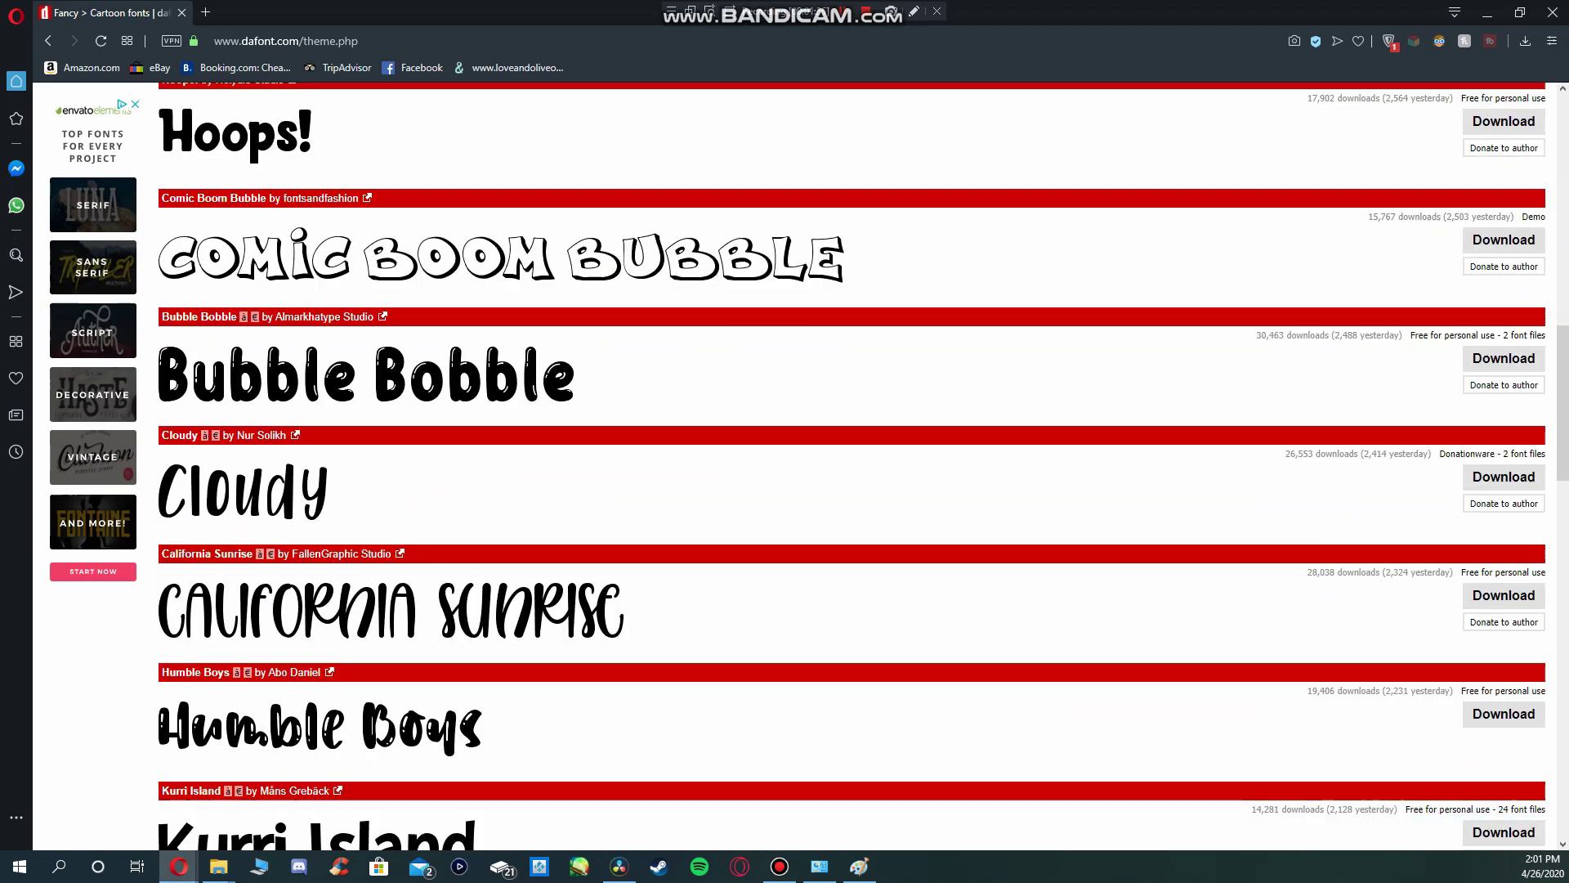
{"action": "scroll", "coordinate": [785, 466], "scroll_direction": "down", "scroll_amount": 6}
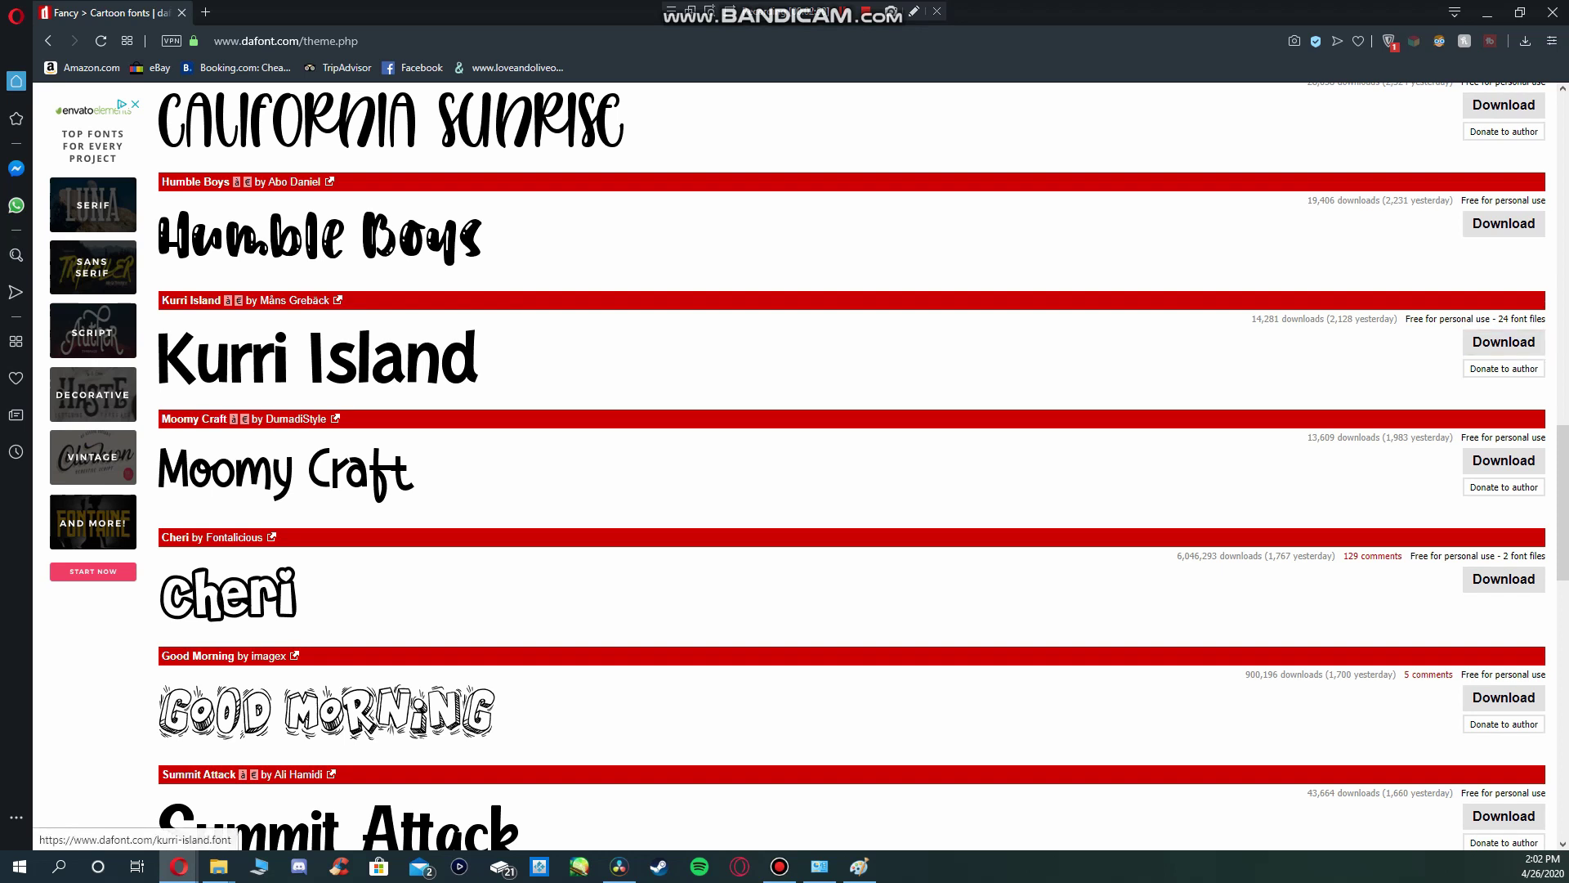
{"action": "left_click", "coordinate": [190, 300]}
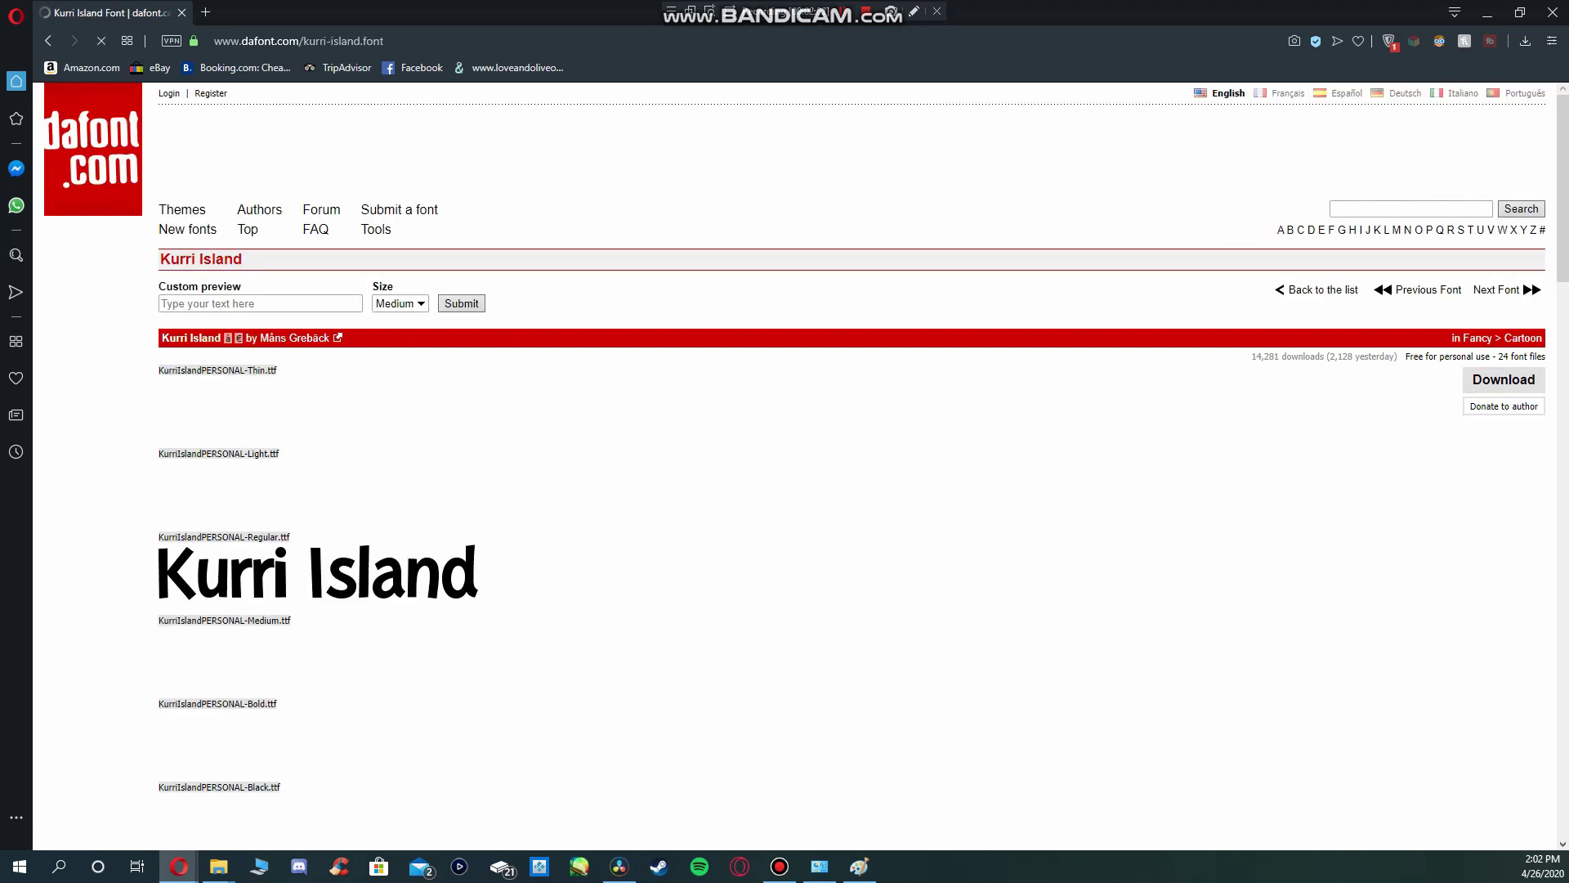
- Examine the Kurri Island font's style variants, author's usage note, illustration and character maps
{"action": "scroll", "coordinate": [785, 466], "scroll_direction": "down", "scroll_amount": 10}
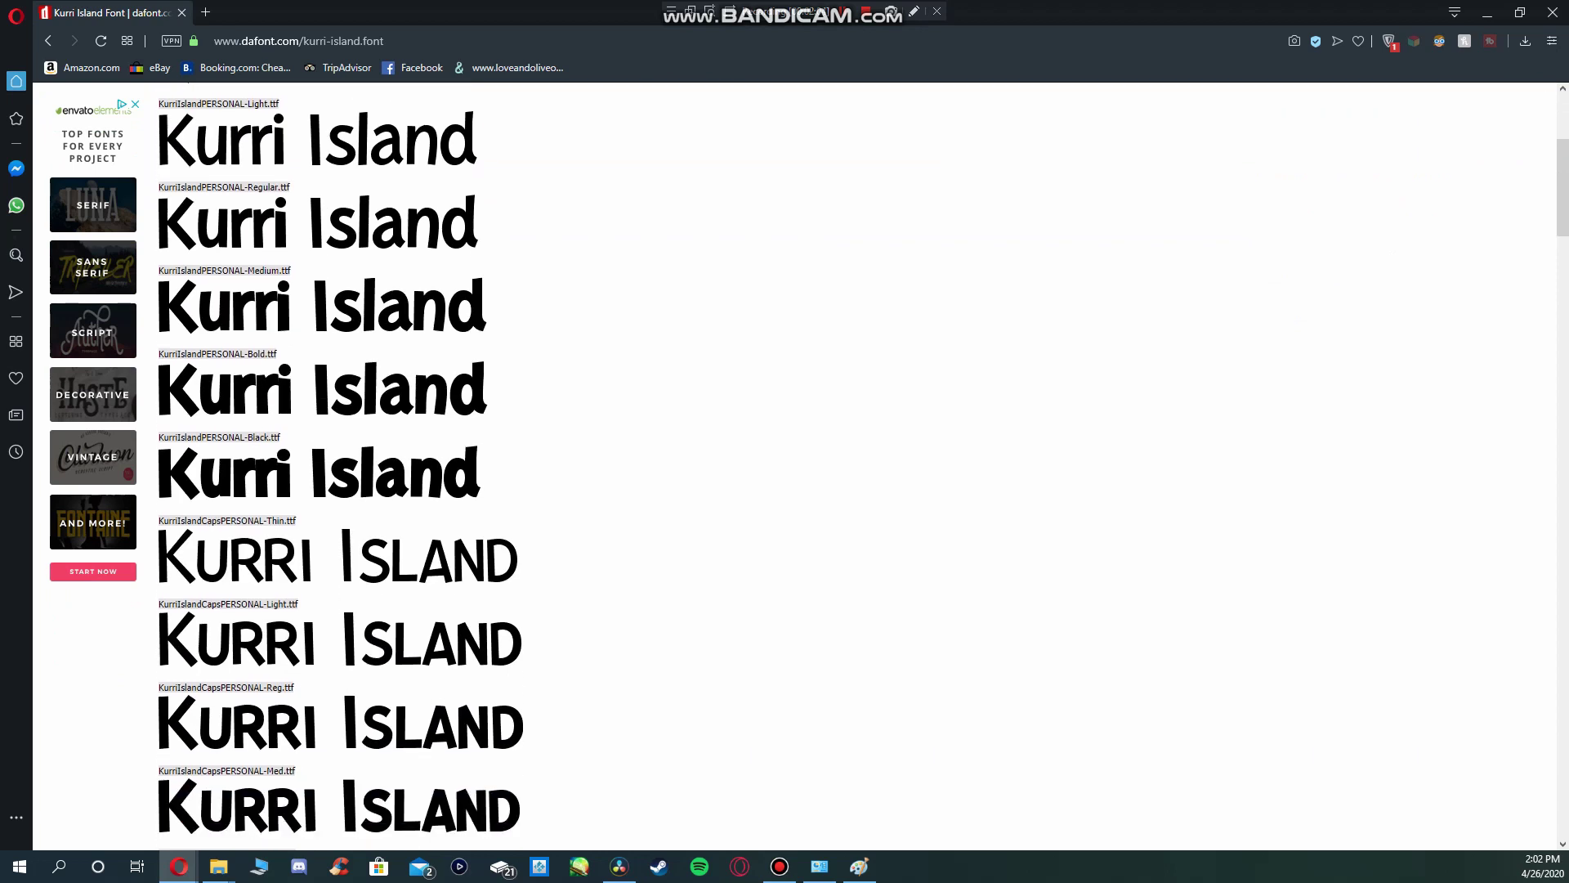
{"action": "scroll", "coordinate": [785, 466], "scroll_direction": "down", "scroll_amount": 14}
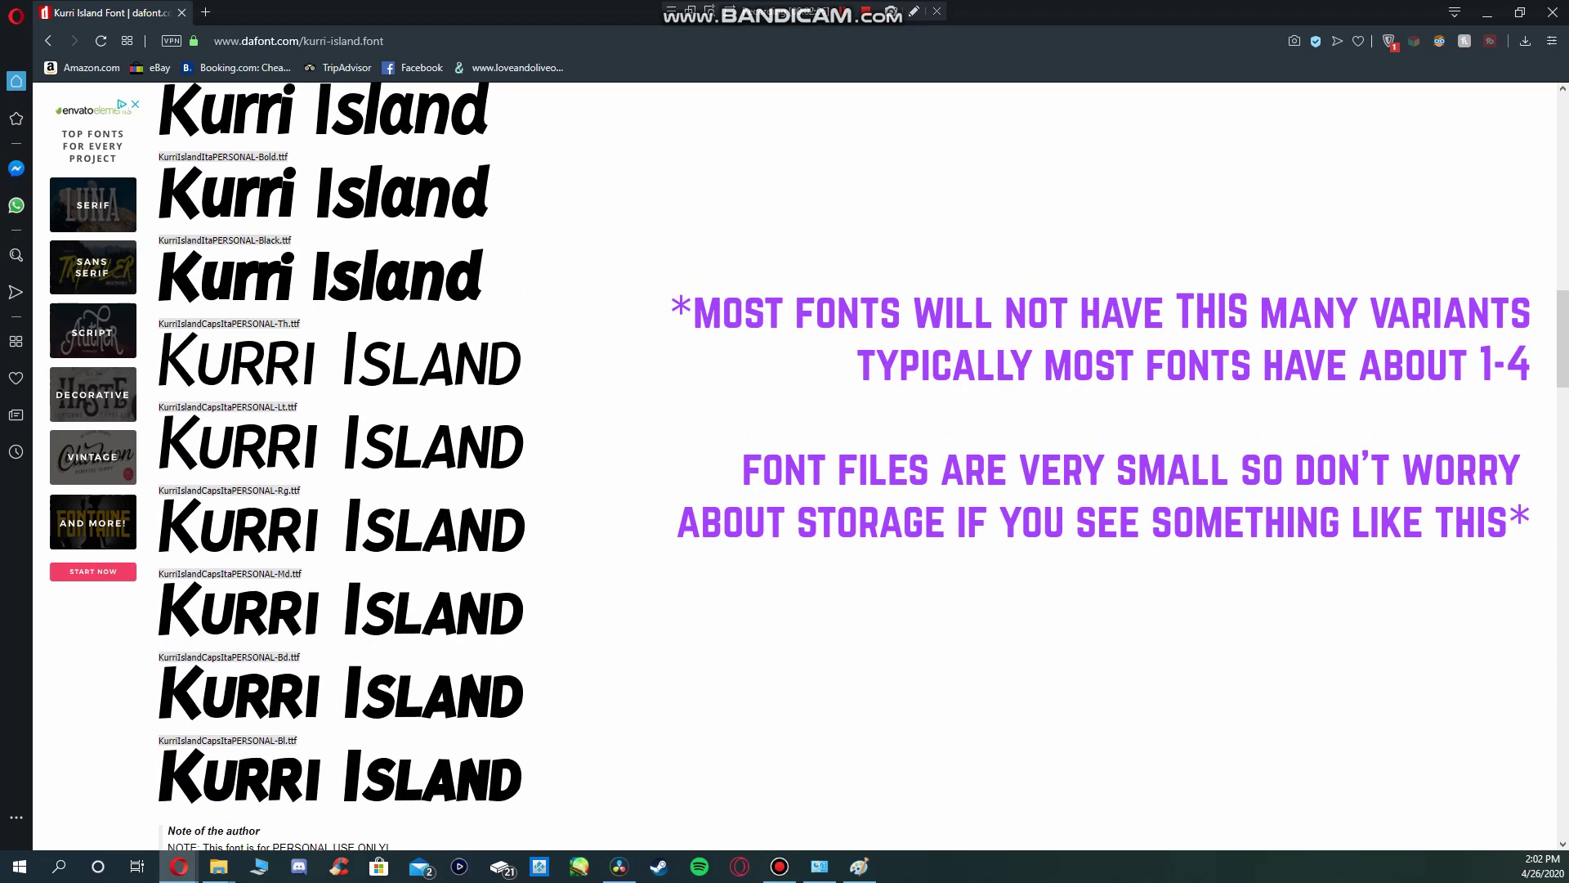
{"action": "scroll", "coordinate": [784, 466], "scroll_direction": "down", "scroll_amount": 2}
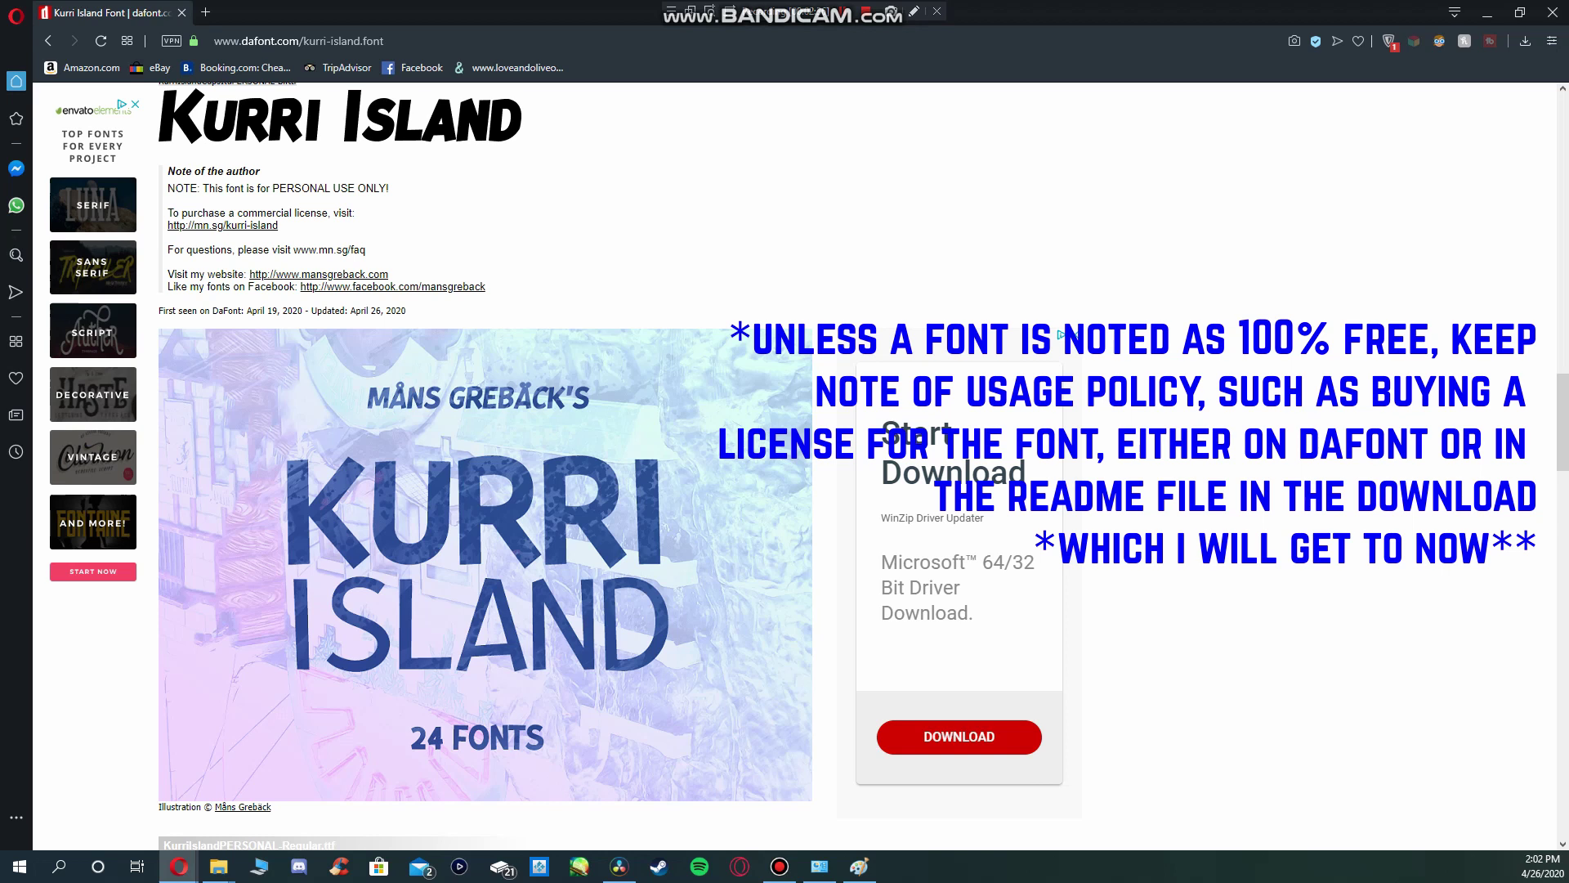
{"action": "scroll", "coordinate": [1060, 335], "scroll_direction": "down", "scroll_amount": 7}
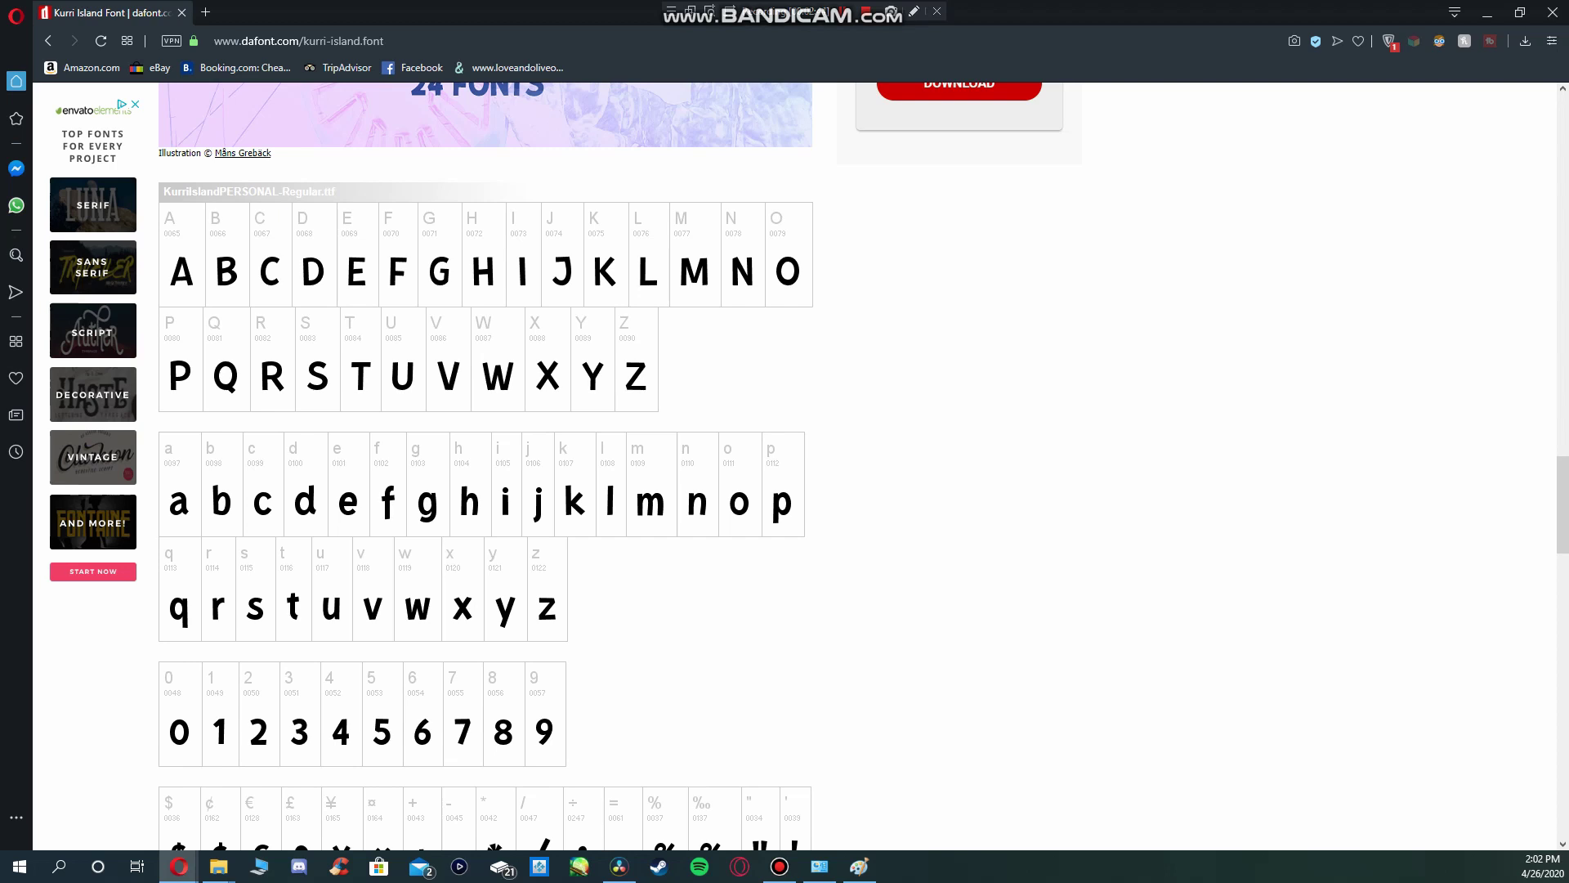
{"action": "scroll", "coordinate": [610, 466], "scroll_direction": "down", "scroll_amount": 2}
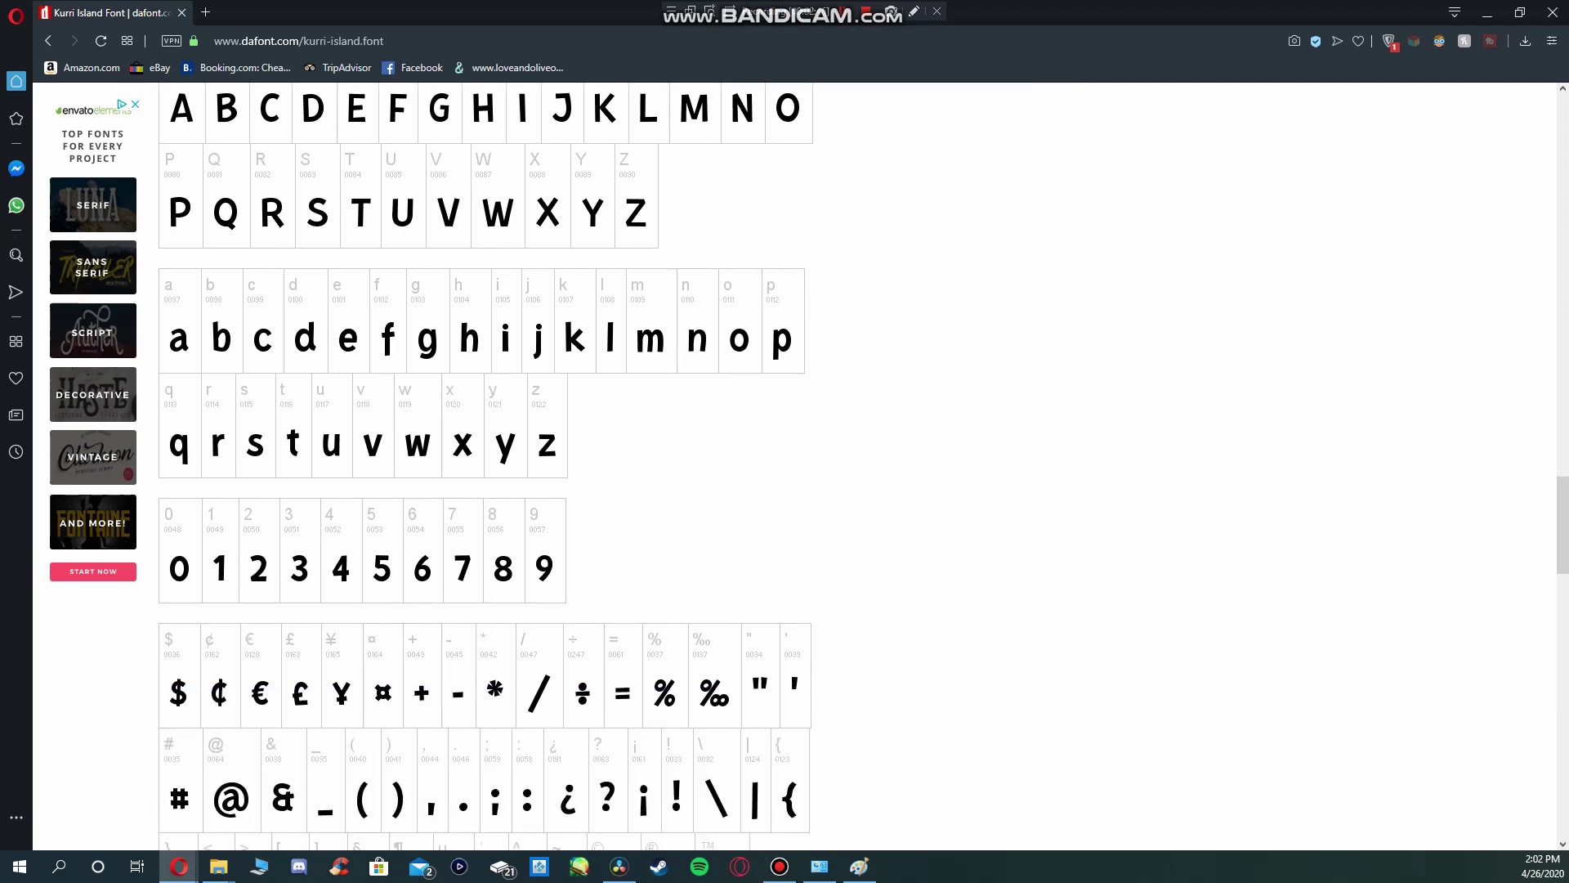
{"action": "scroll", "coordinate": [611, 466], "scroll_direction": "down", "scroll_amount": 4}
{"action": "scroll", "coordinate": [611, 466], "scroll_direction": "down", "scroll_amount": 8}
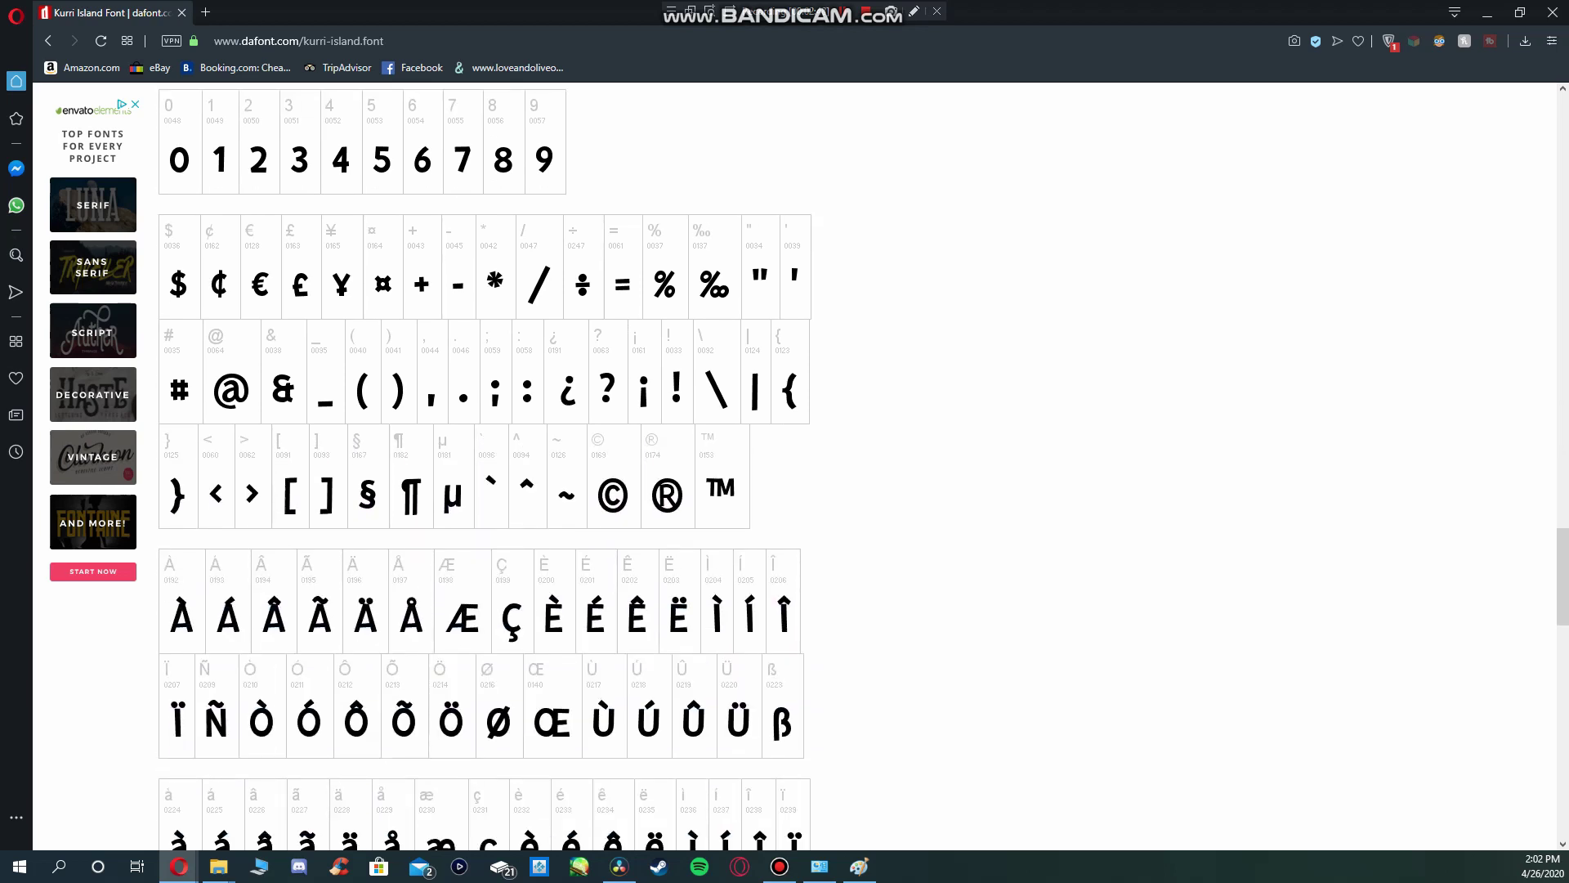
{"action": "scroll", "coordinate": [610, 466], "scroll_direction": "down", "scroll_amount": 8}
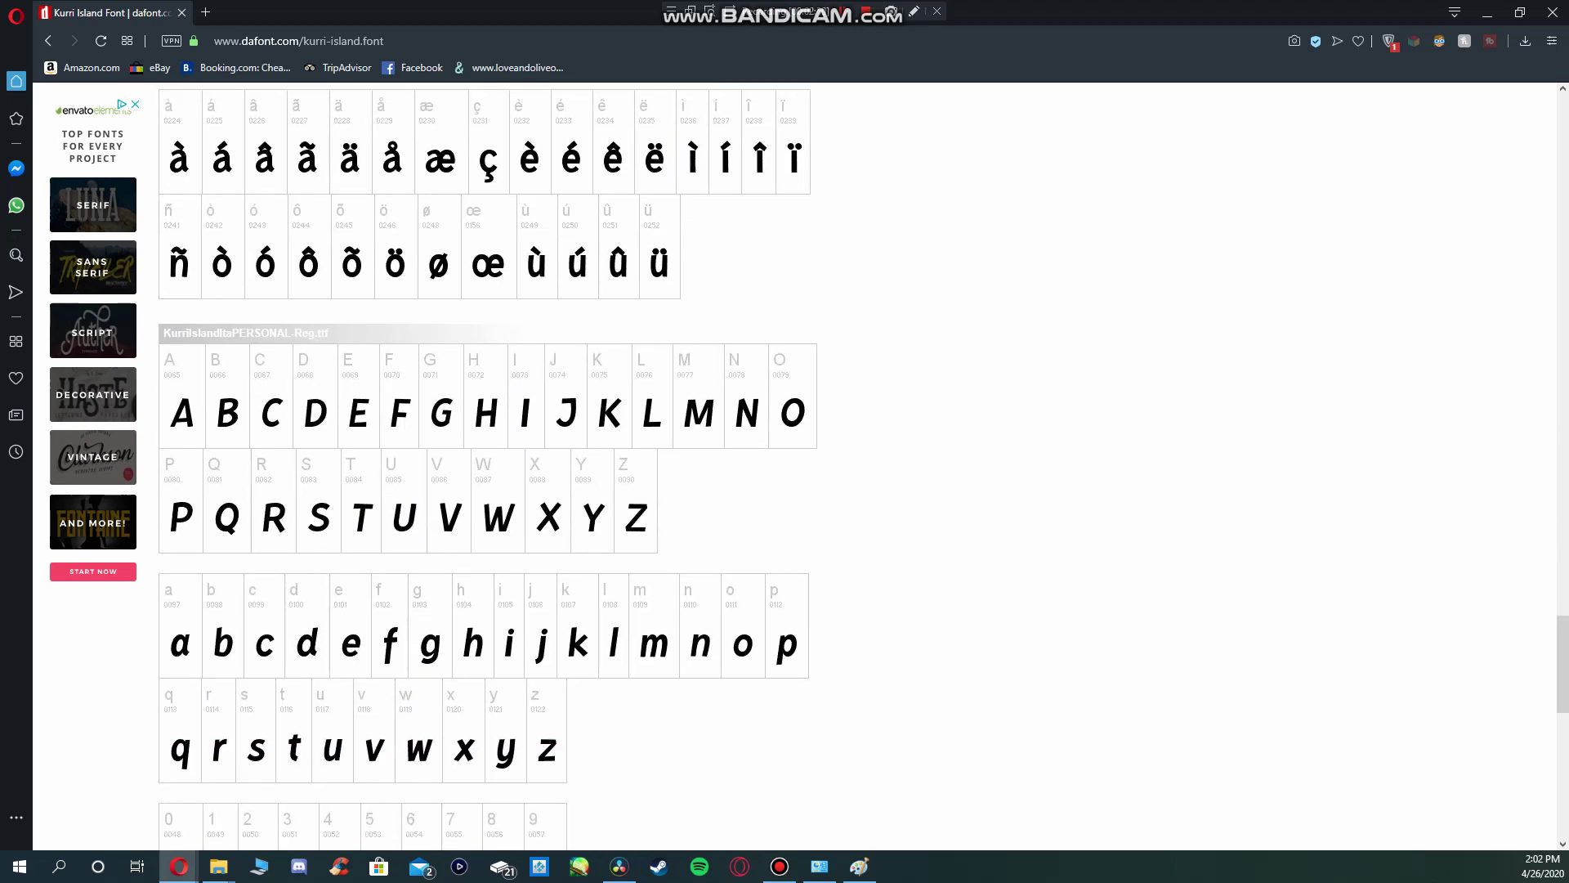
{"action": "scroll", "coordinate": [611, 466], "scroll_direction": "down", "scroll_amount": 5}
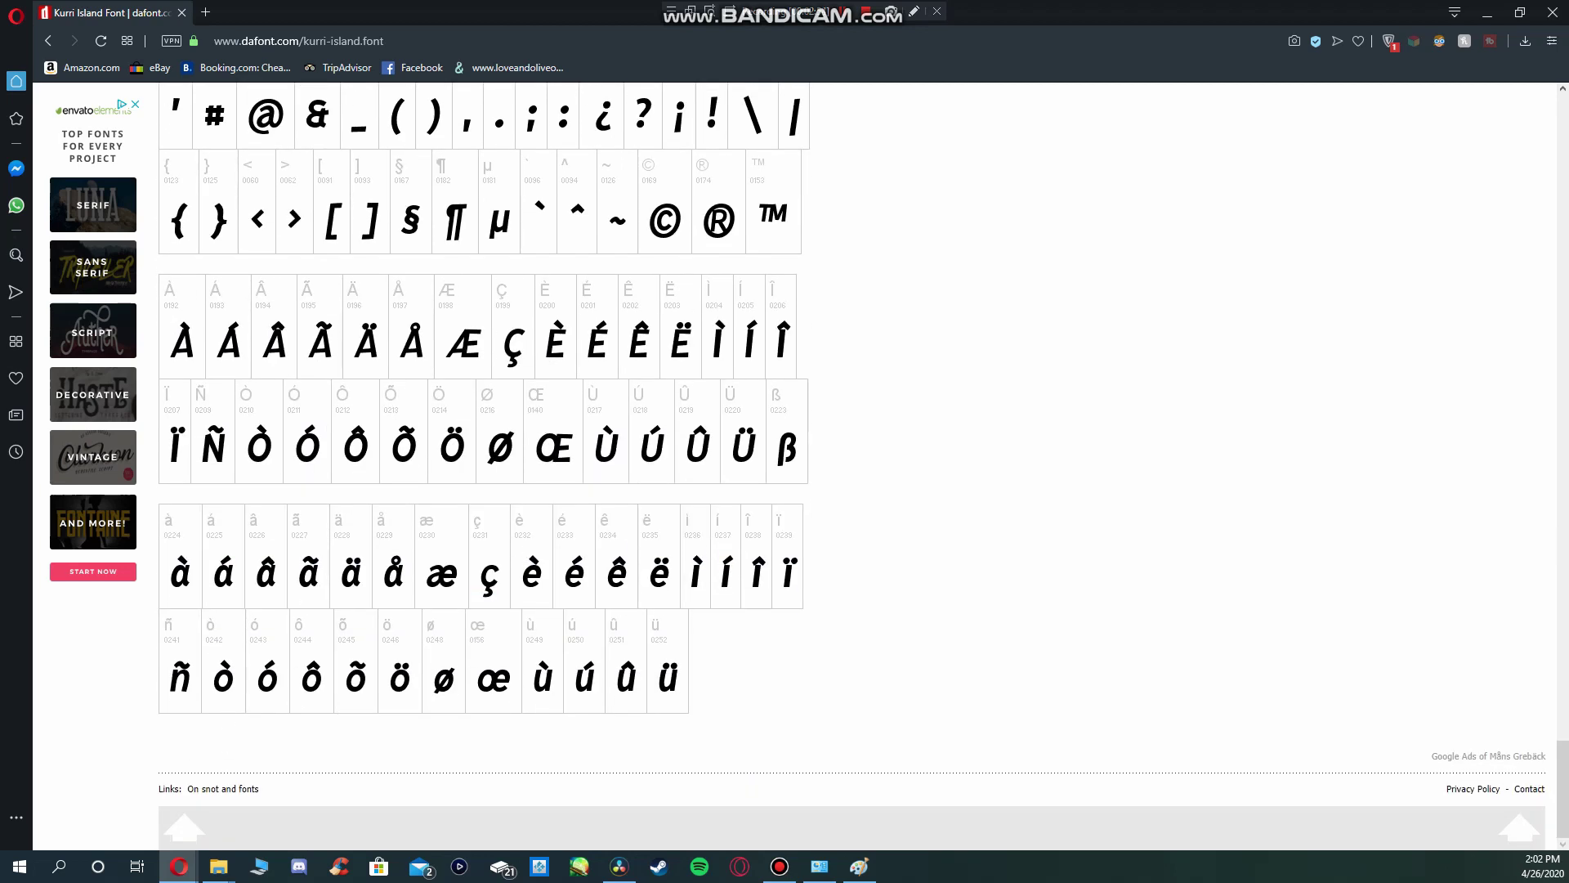
- Set the custom preview text to Subscribe and review it across all the Kurri Island variants
{"action": "scroll", "coordinate": [610, 466], "scroll_direction": "up", "scroll_amount": 20}
{"action": "scroll", "coordinate": [611, 466], "scroll_direction": "up", "scroll_amount": 7}
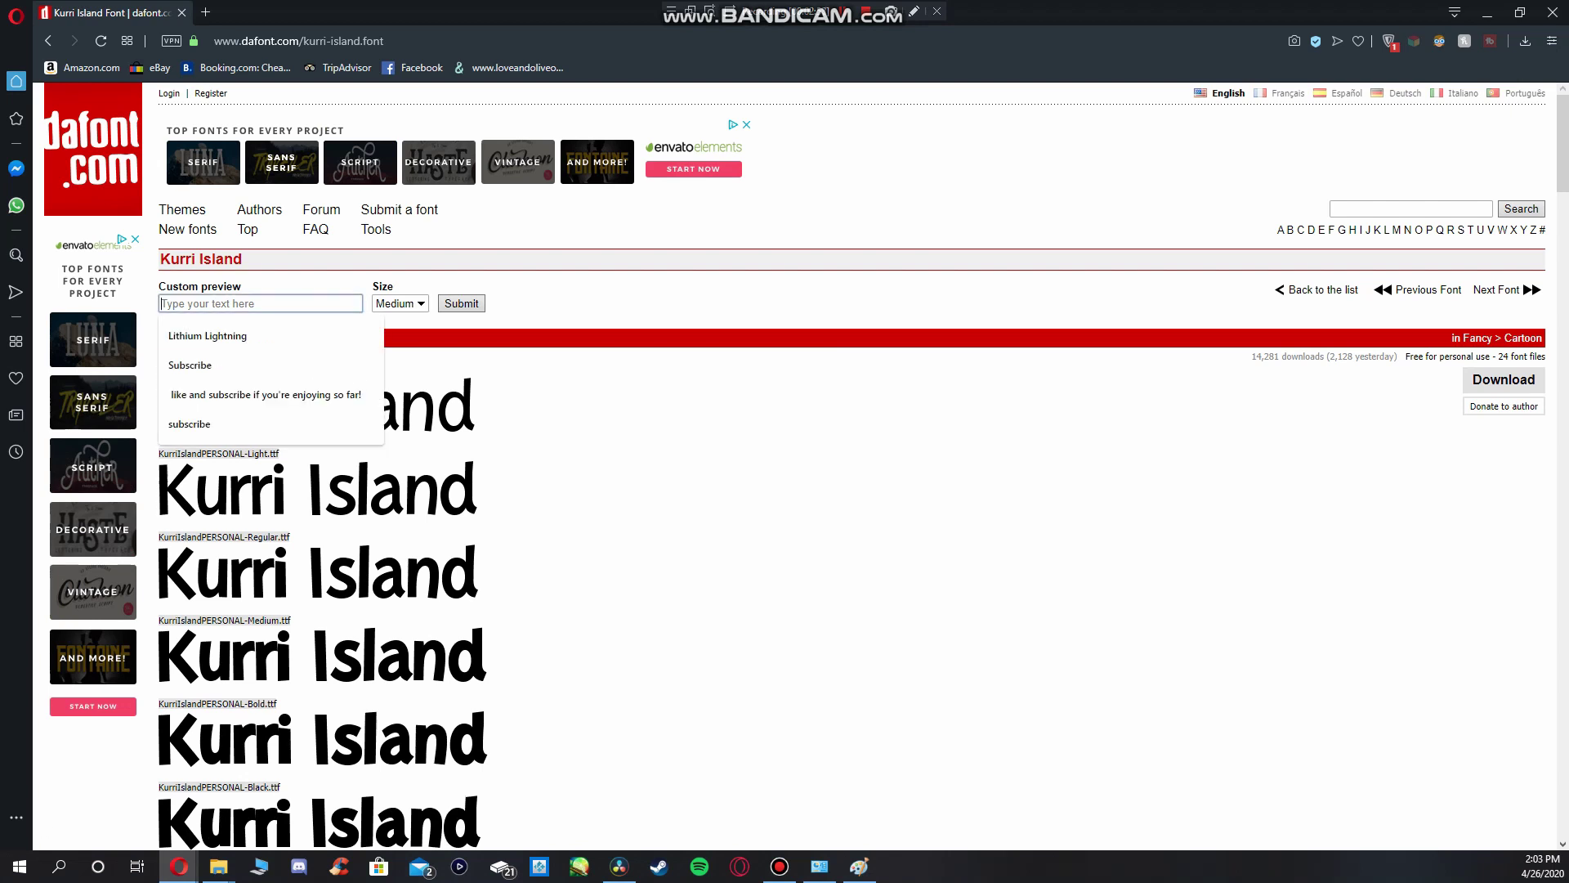
{"action": "key", "text": "Down"}
{"action": "key", "text": "Down"}
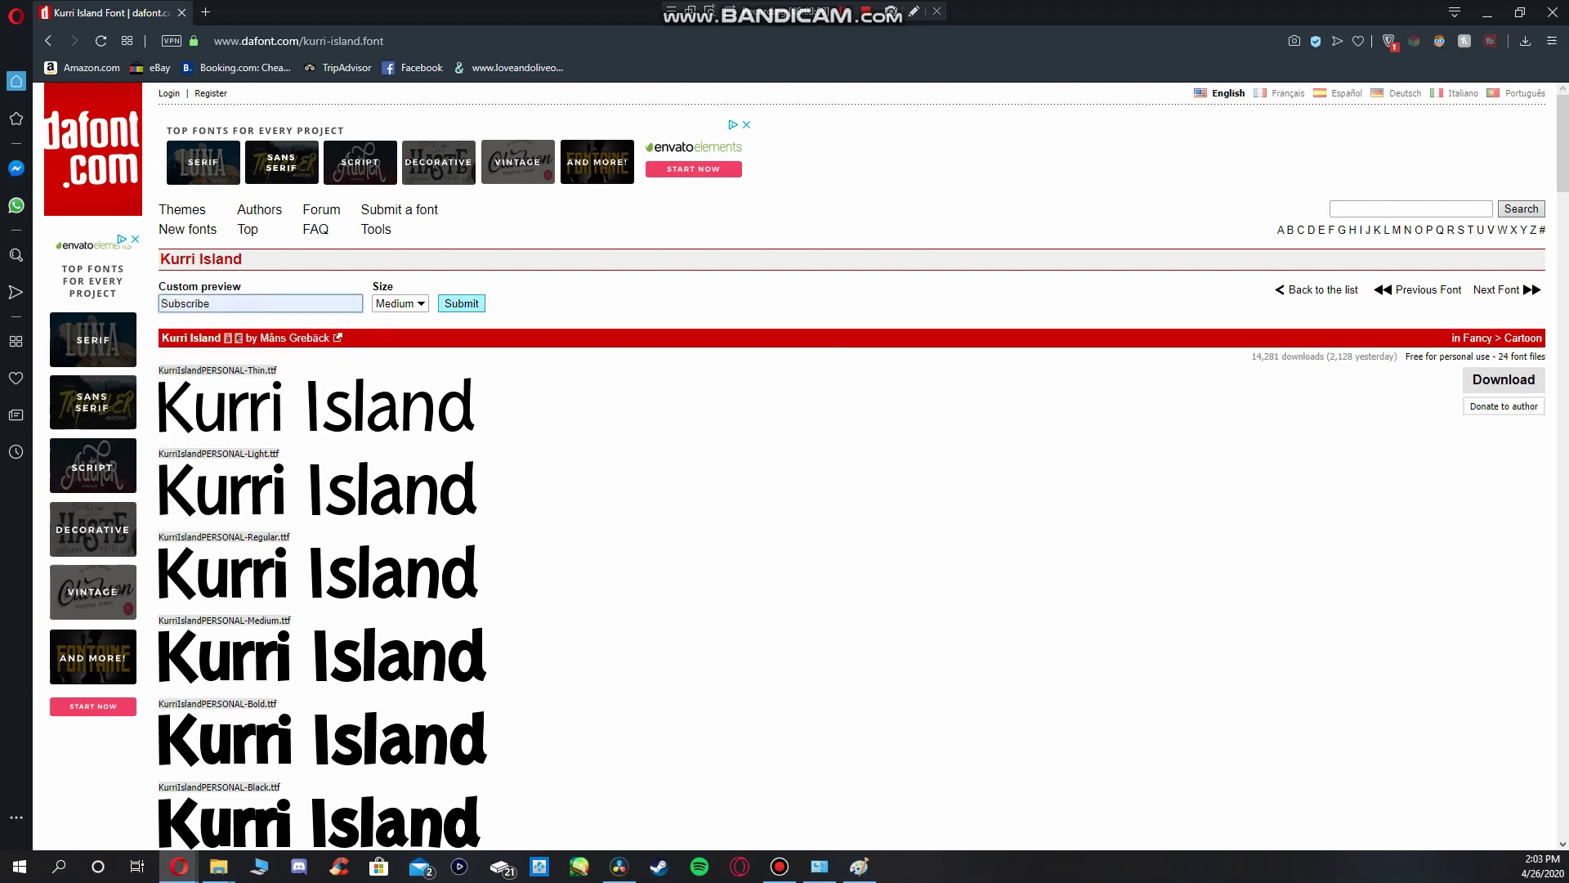
{"action": "key", "text": "Return"}
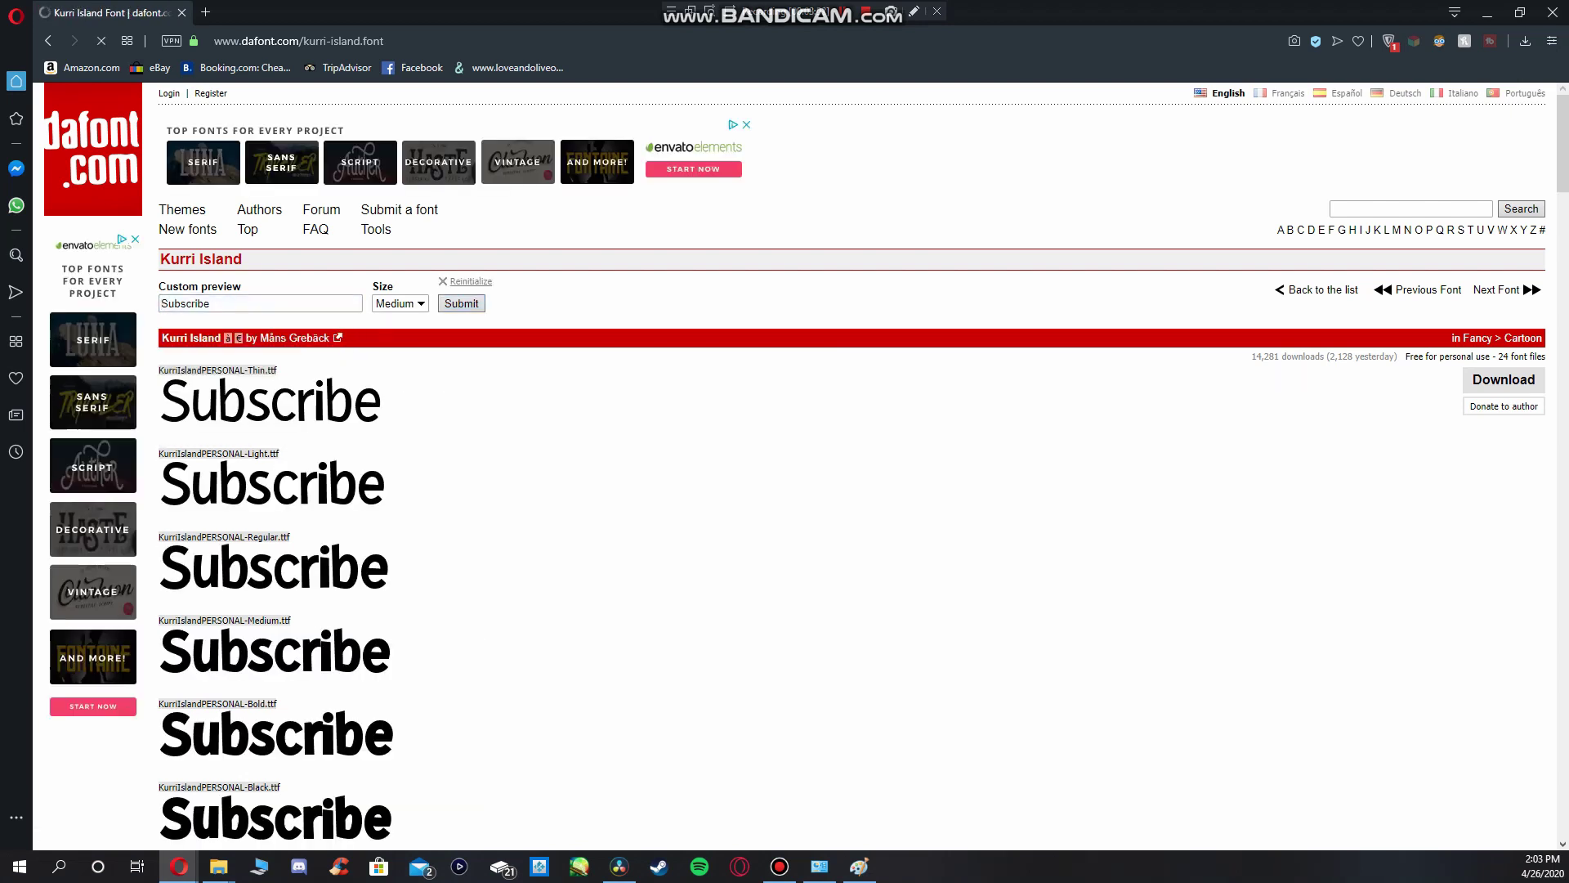
{"action": "scroll", "coordinate": [785, 466], "scroll_direction": "down", "scroll_amount": 4}
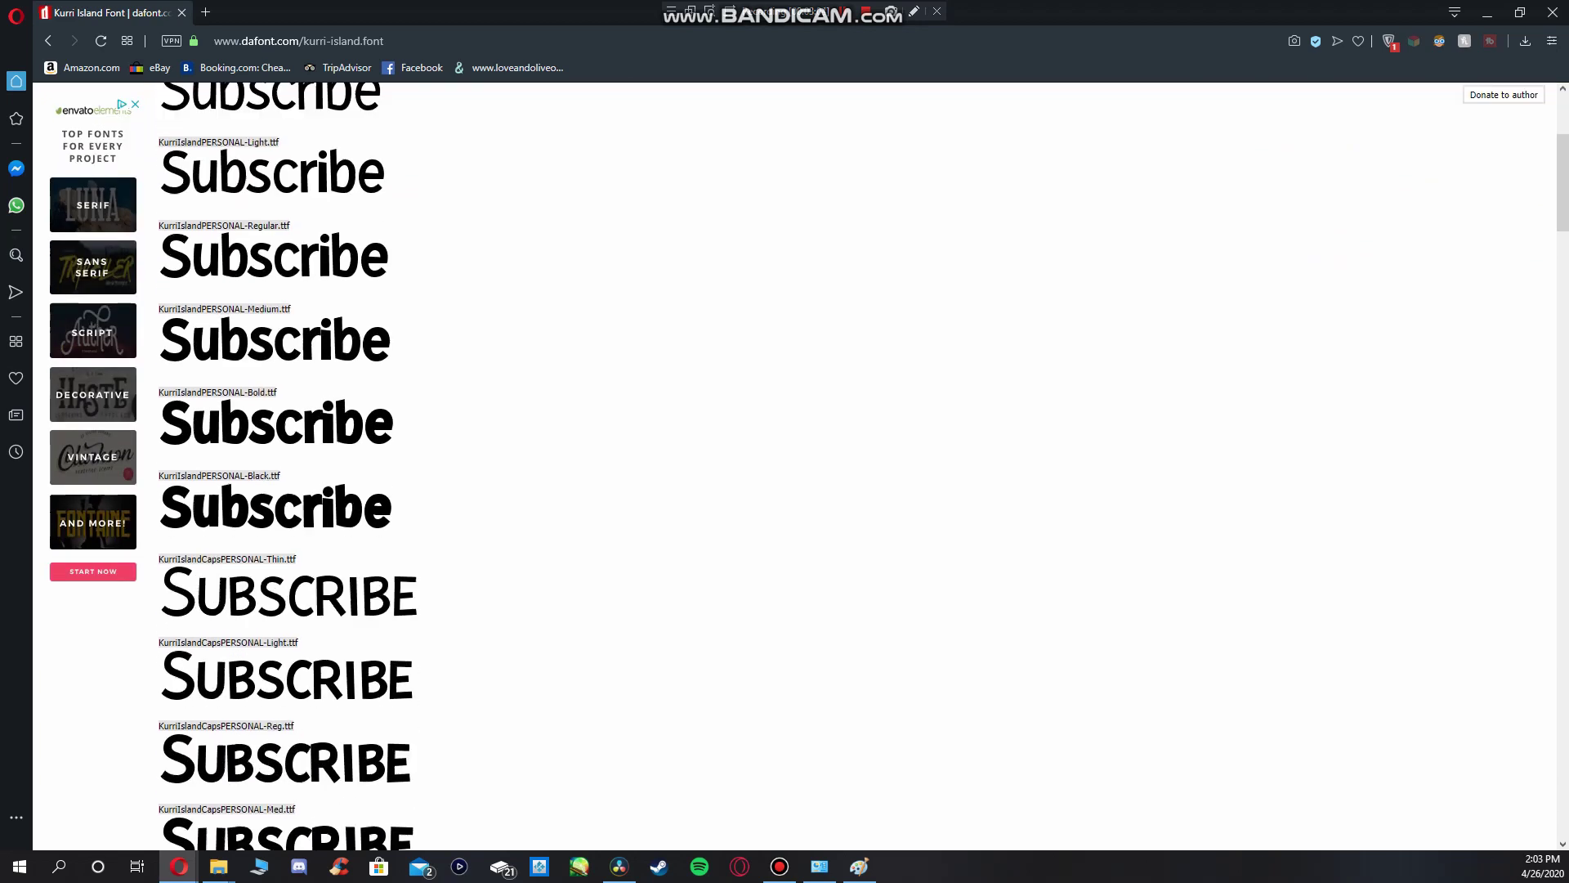
{"action": "scroll", "coordinate": [785, 466], "scroll_direction": "down", "scroll_amount": 9}
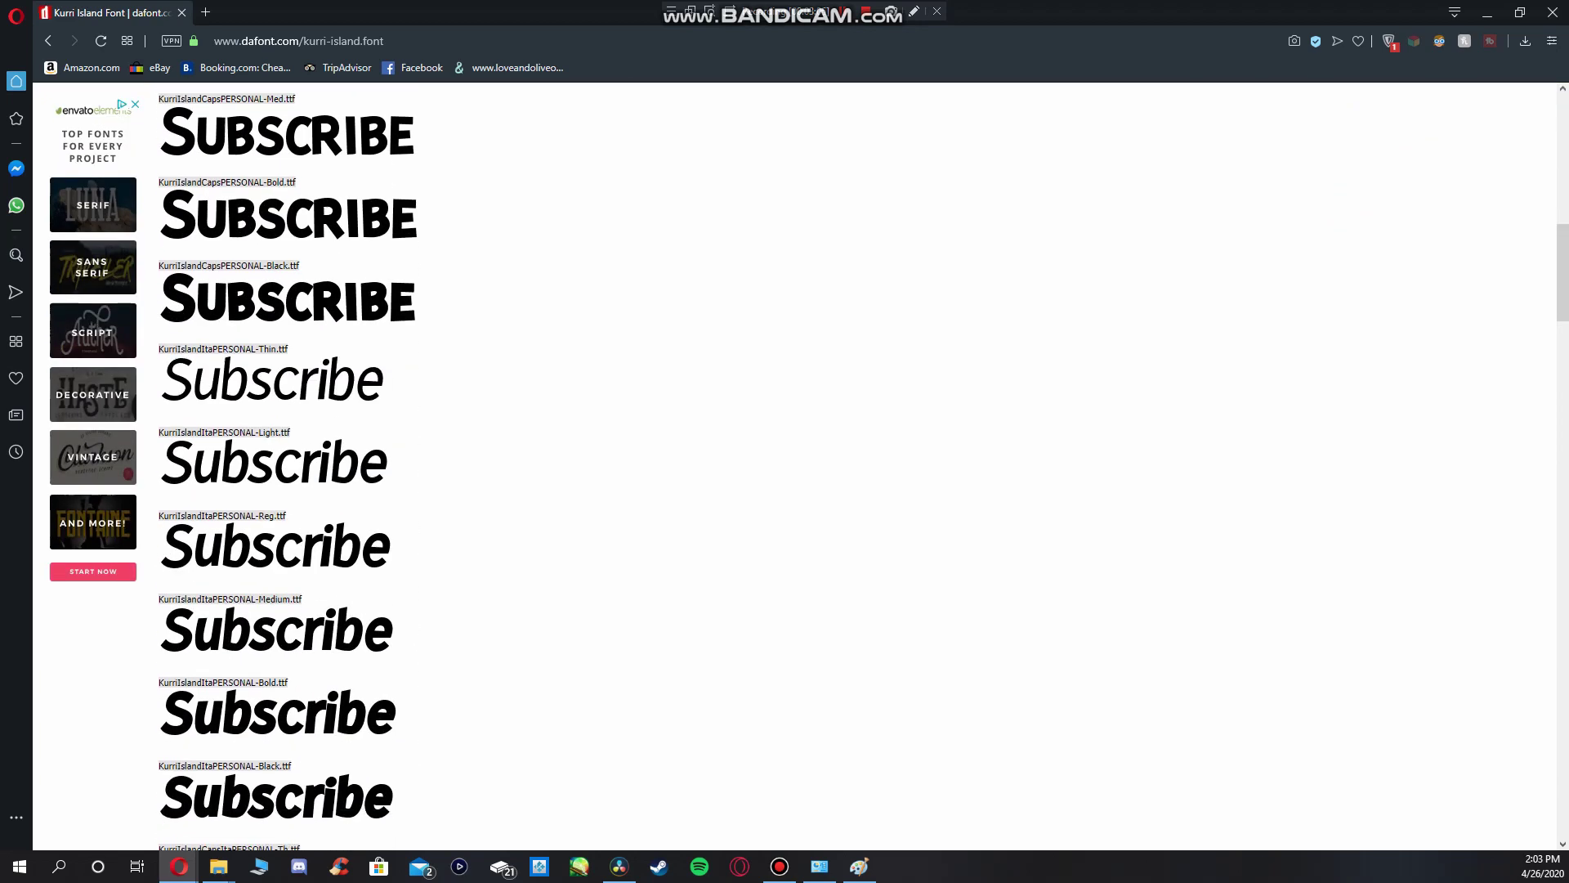
{"action": "scroll", "coordinate": [785, 466], "scroll_direction": "down", "scroll_amount": 8}
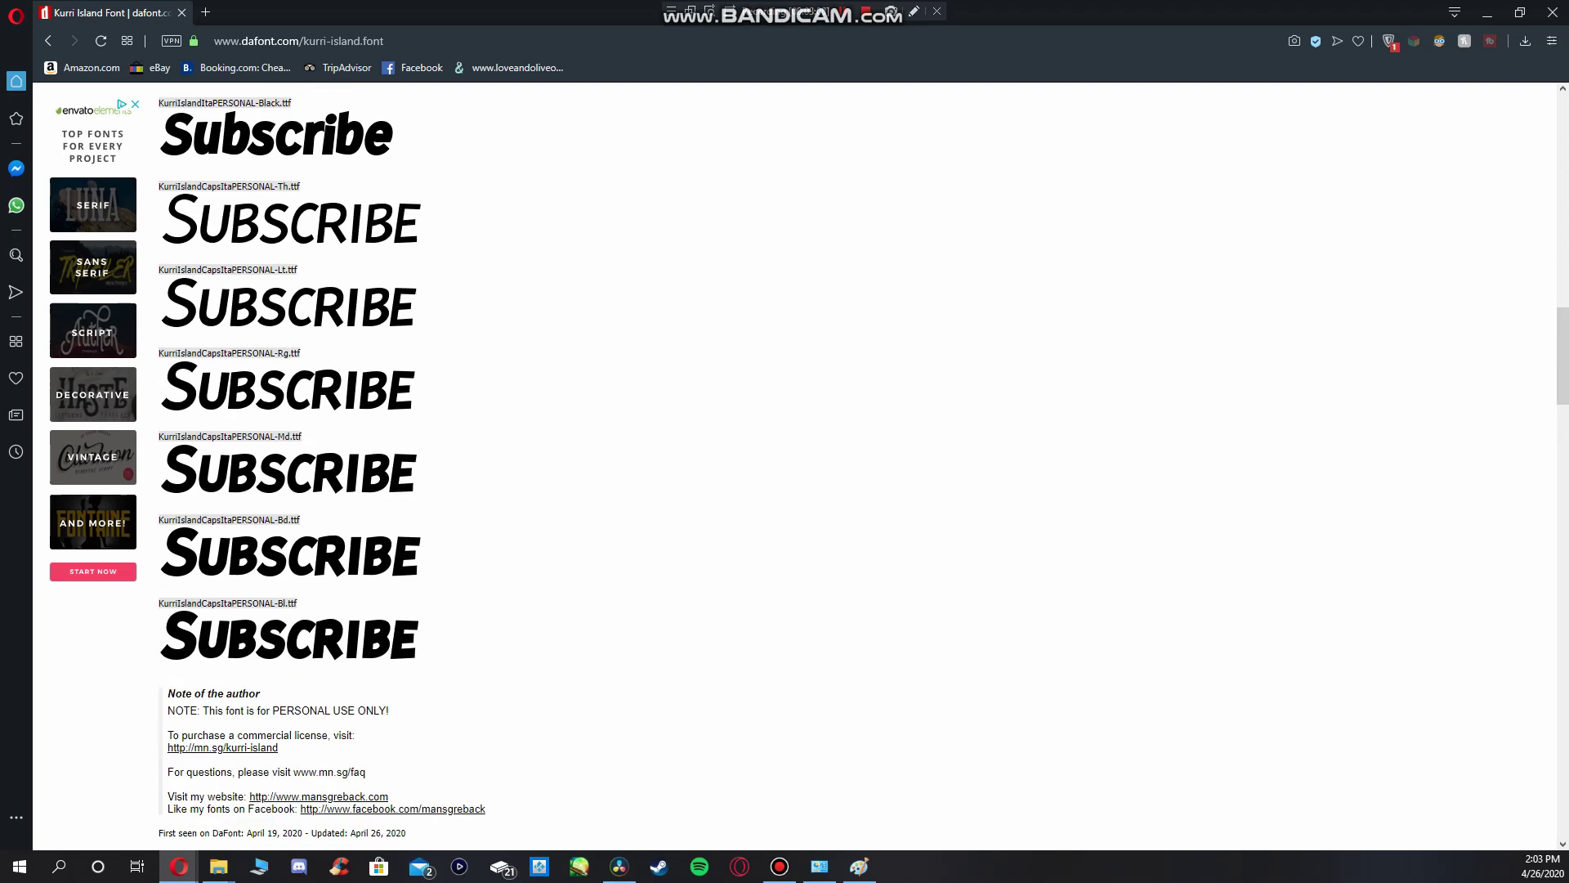
{"action": "scroll", "coordinate": [785, 466], "scroll_direction": "down", "scroll_amount": 2}
{"action": "scroll", "coordinate": [784, 466], "scroll_direction": "up", "scroll_amount": 13}
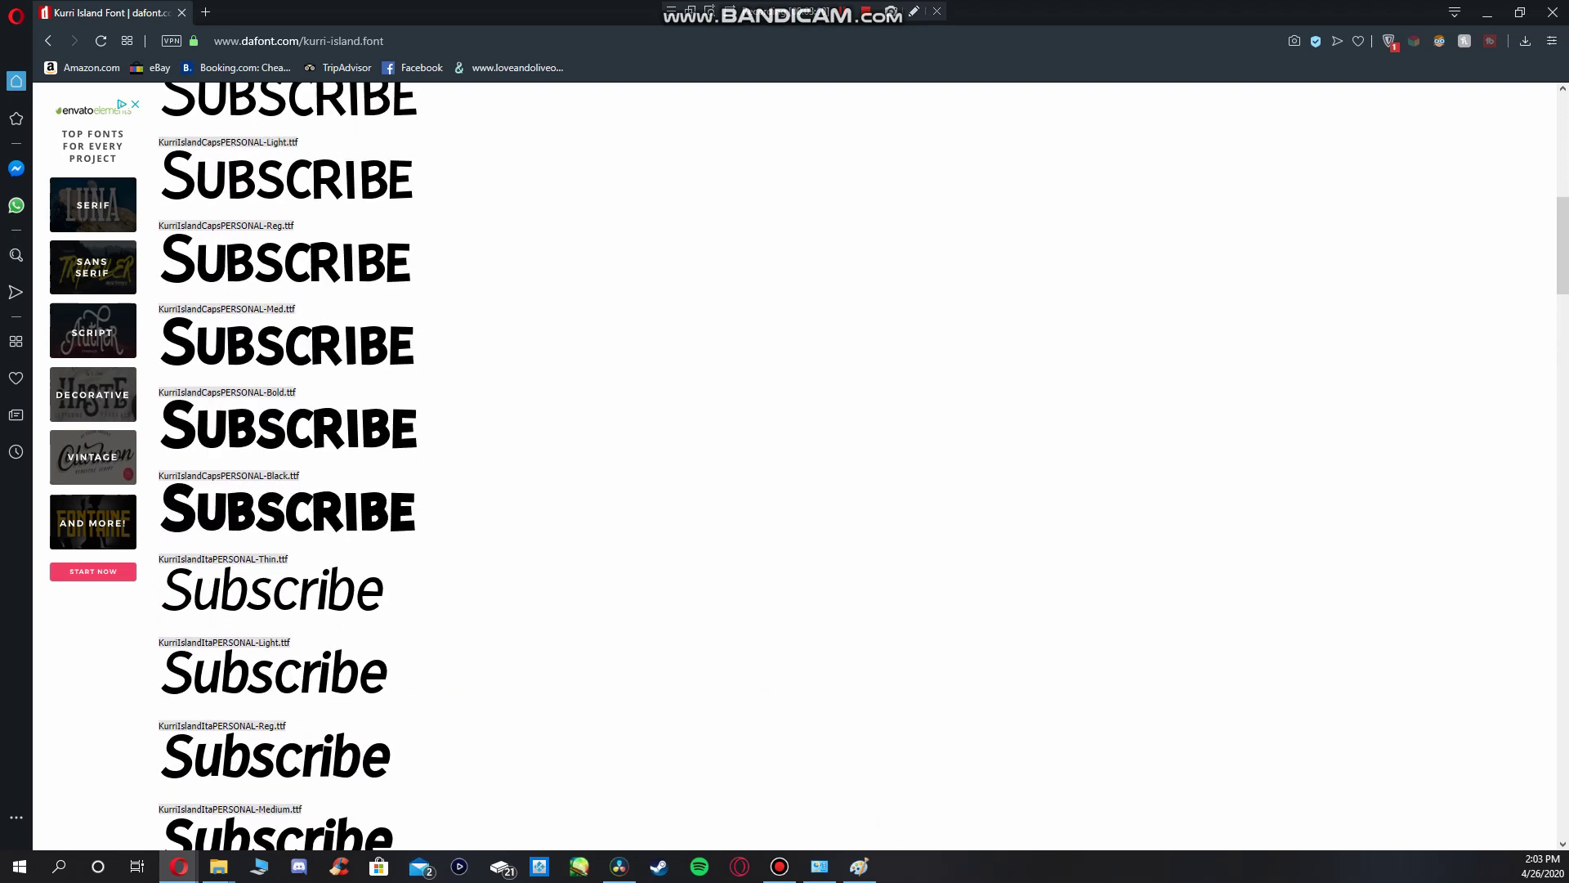
{"action": "scroll", "coordinate": [784, 466], "scroll_direction": "up", "scroll_amount": 10}
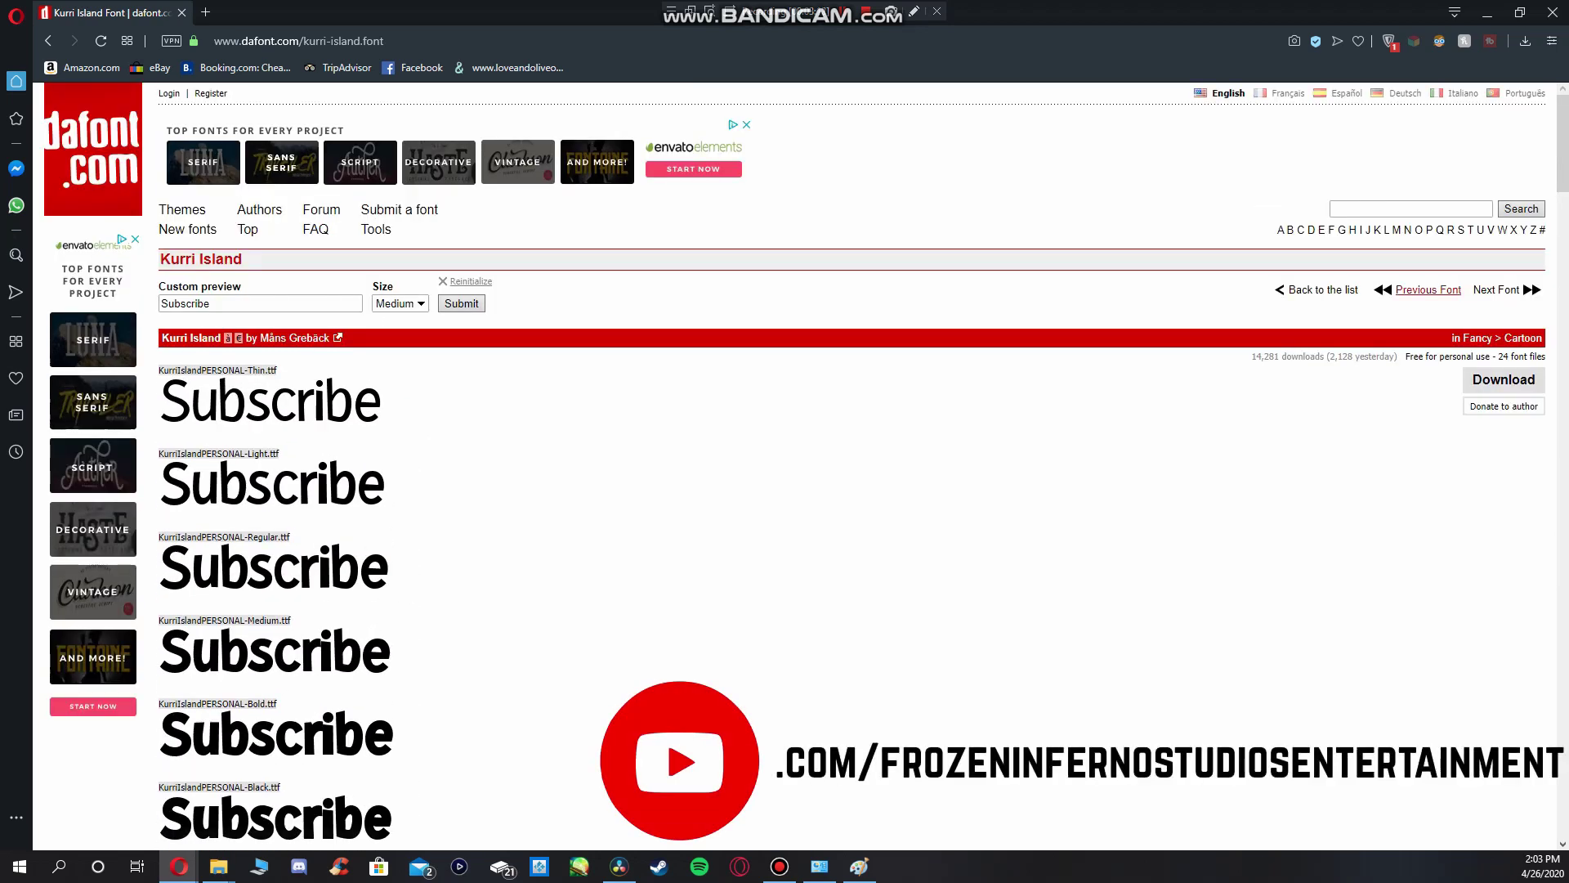
- Download the Kurri Island font archive and open kurri_island.zip to view its contents
{"action": "left_click", "coordinate": [1504, 379]}
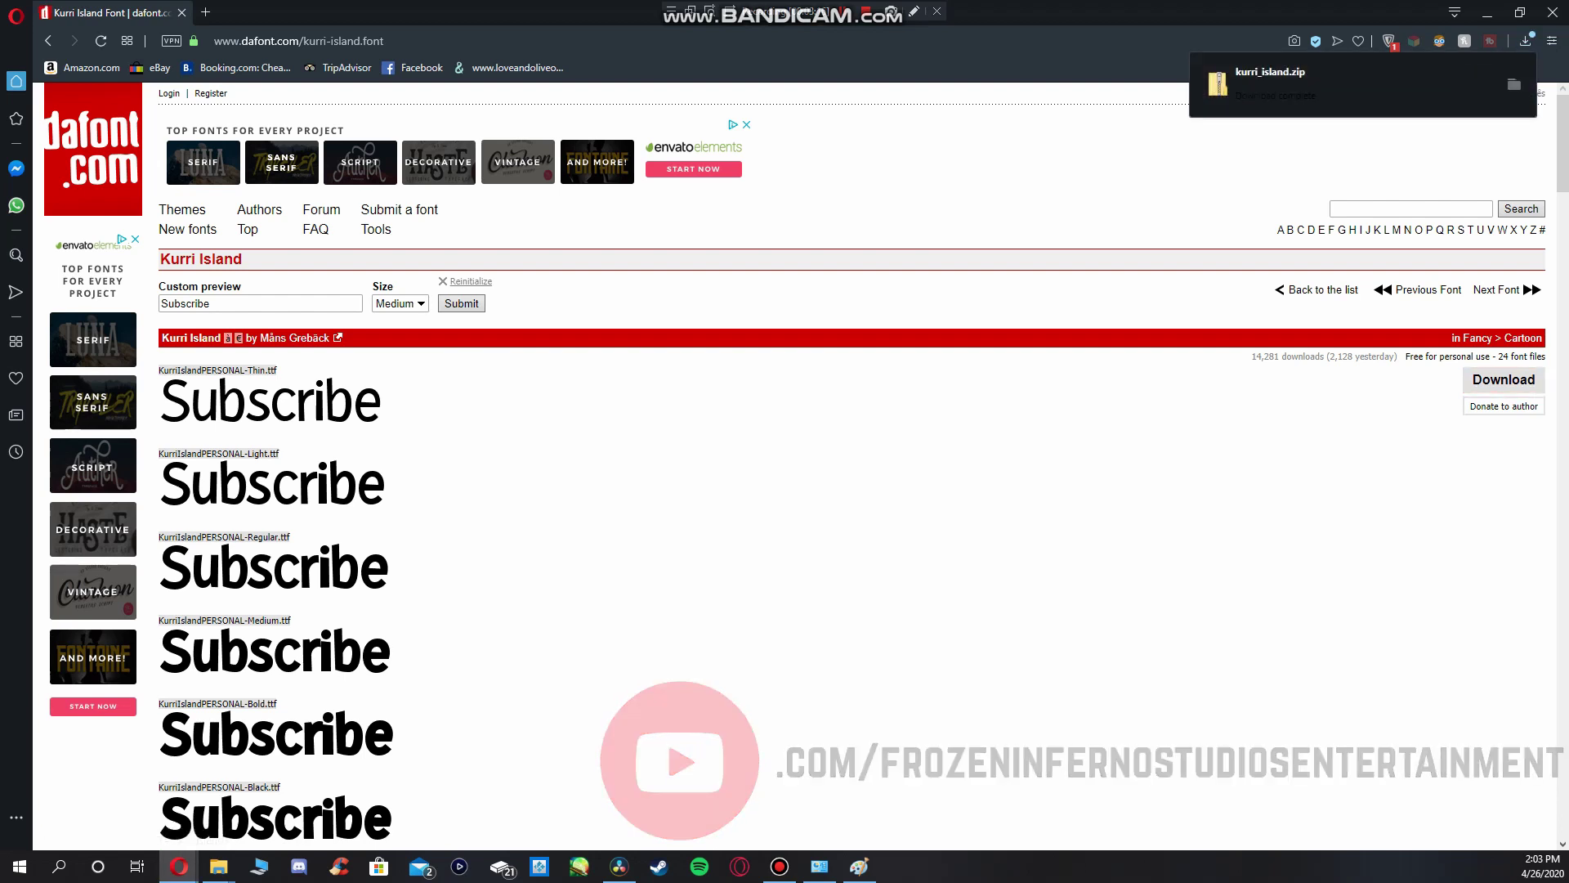
{"action": "left_click", "coordinate": [1271, 82]}
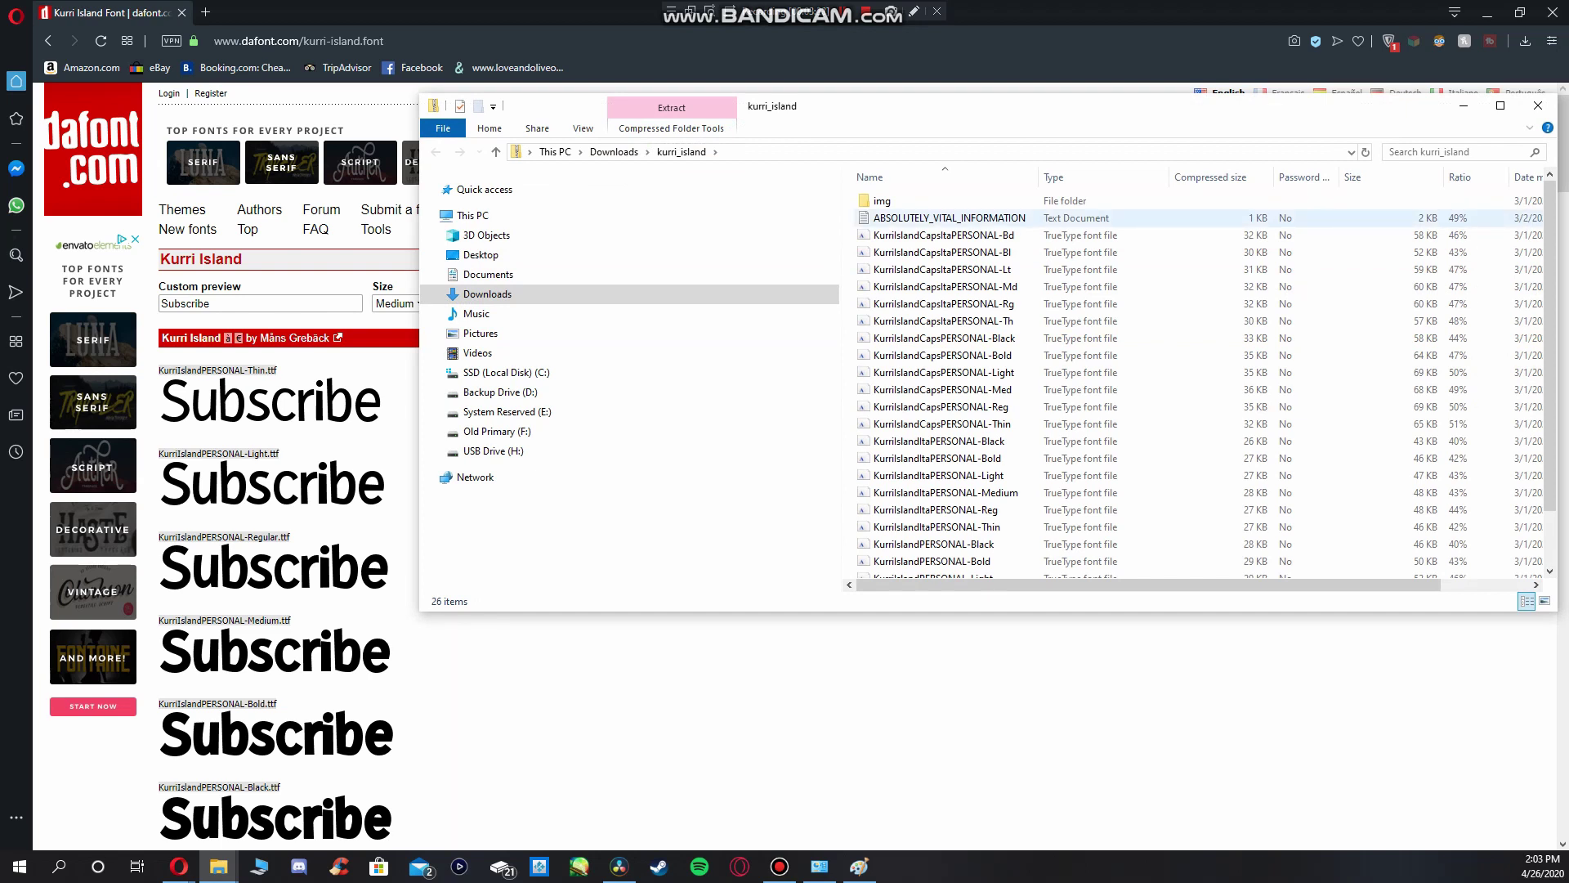
{"action": "left_click_drag", "start_coordinate": [1064, 107], "coordinate": [831, 147]}
- Read the font's licence terms in the ABSOLUTELY_VITAL_INFORMATION text file, then minimize it
{"action": "double_click", "coordinate": [717, 257]}
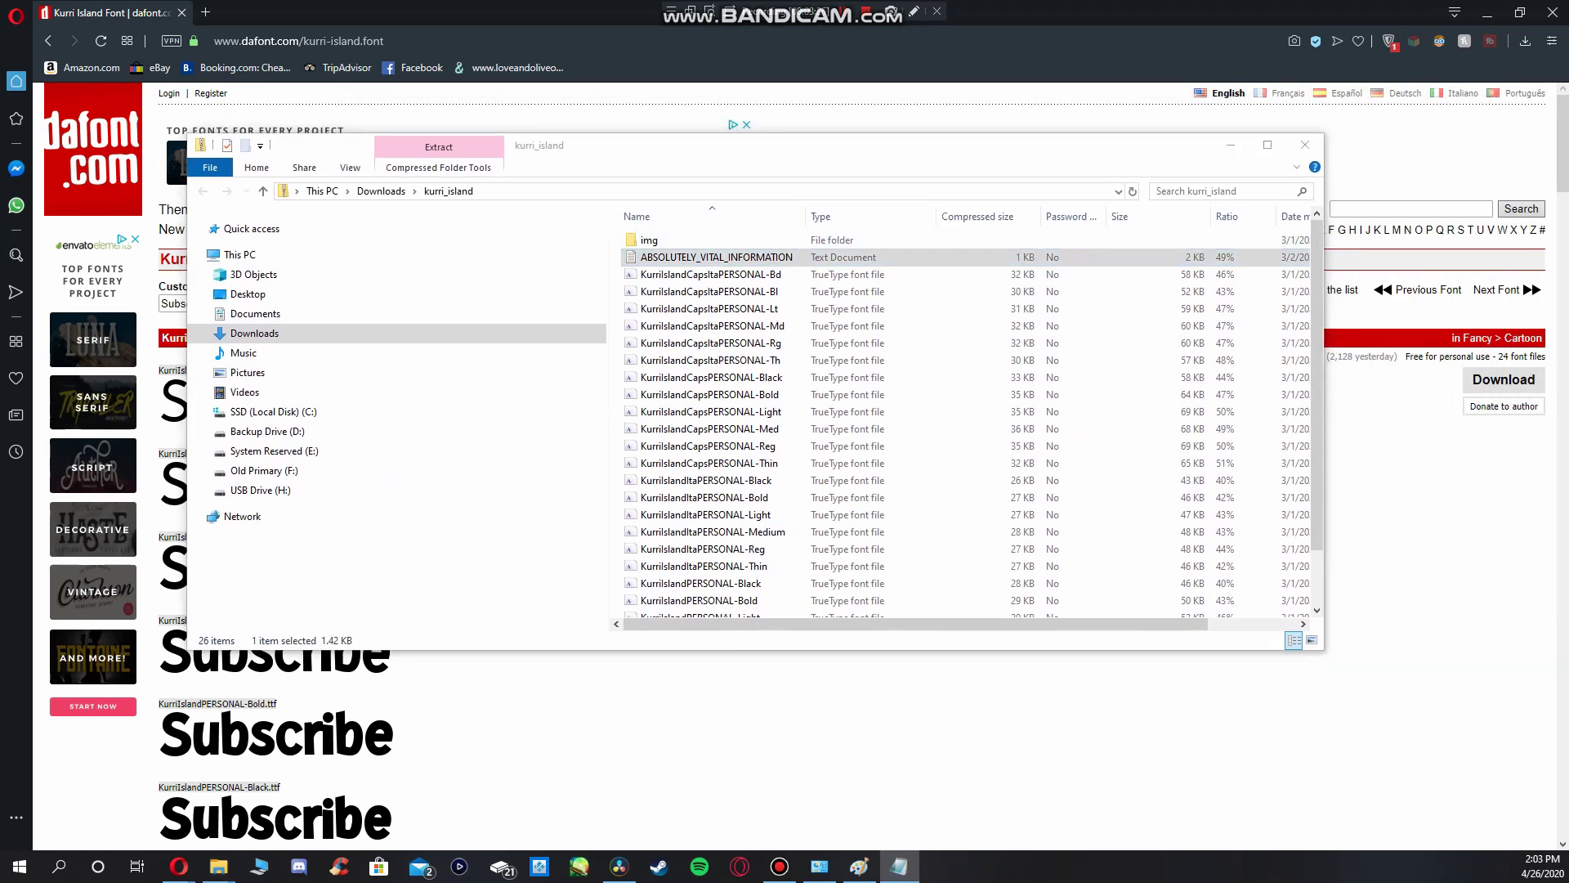
{"action": "left_click_drag", "start_coordinate": [1034, 17], "coordinate": [491, 125]}
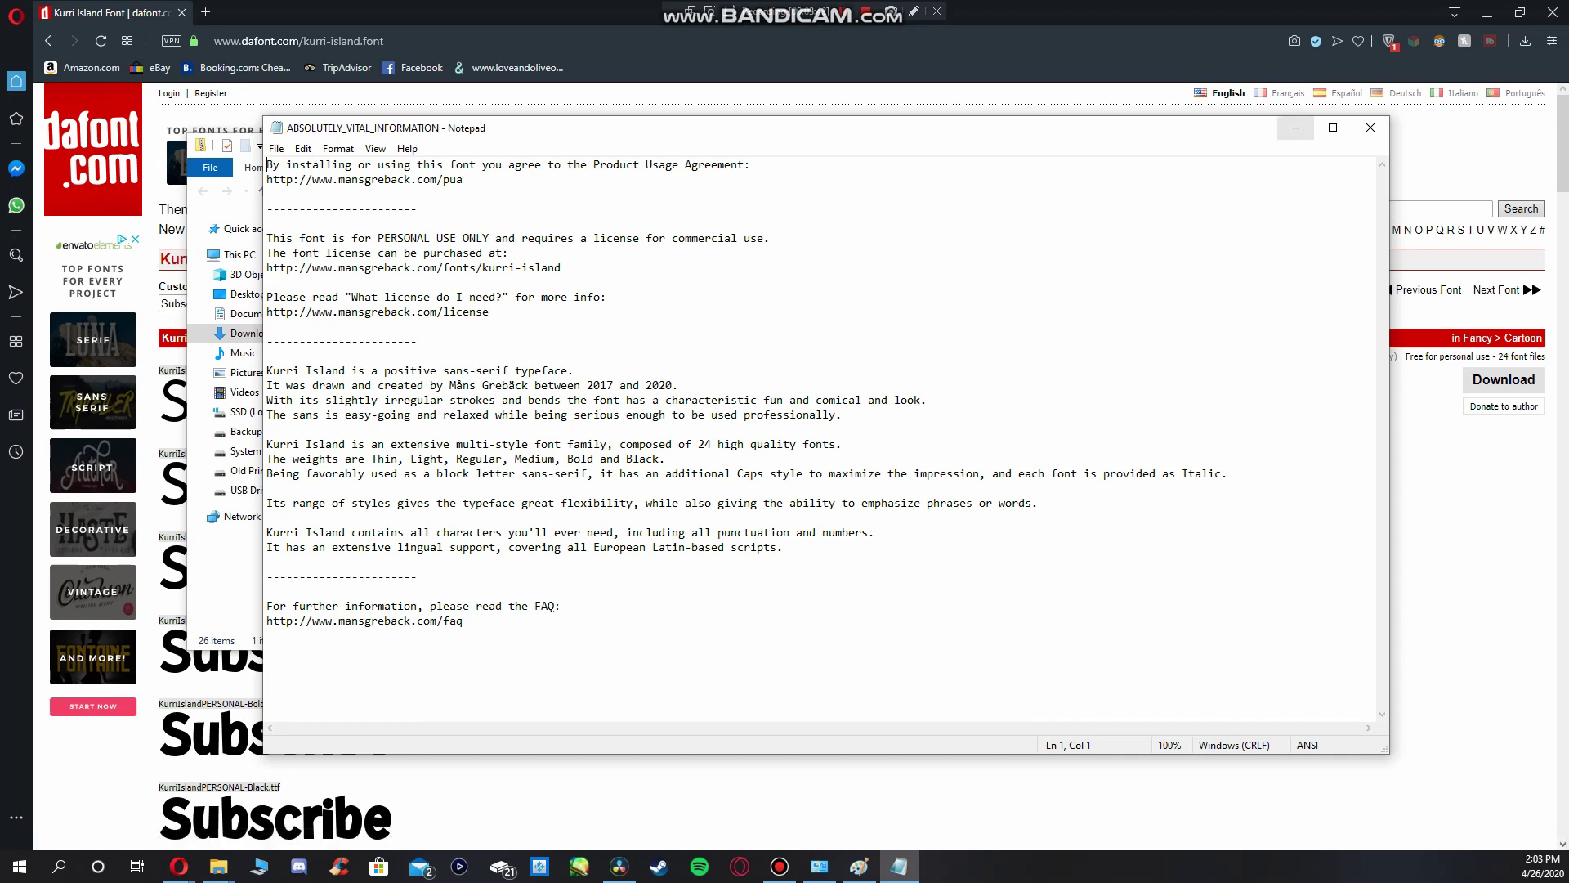
{"action": "left_click", "coordinate": [1296, 128]}
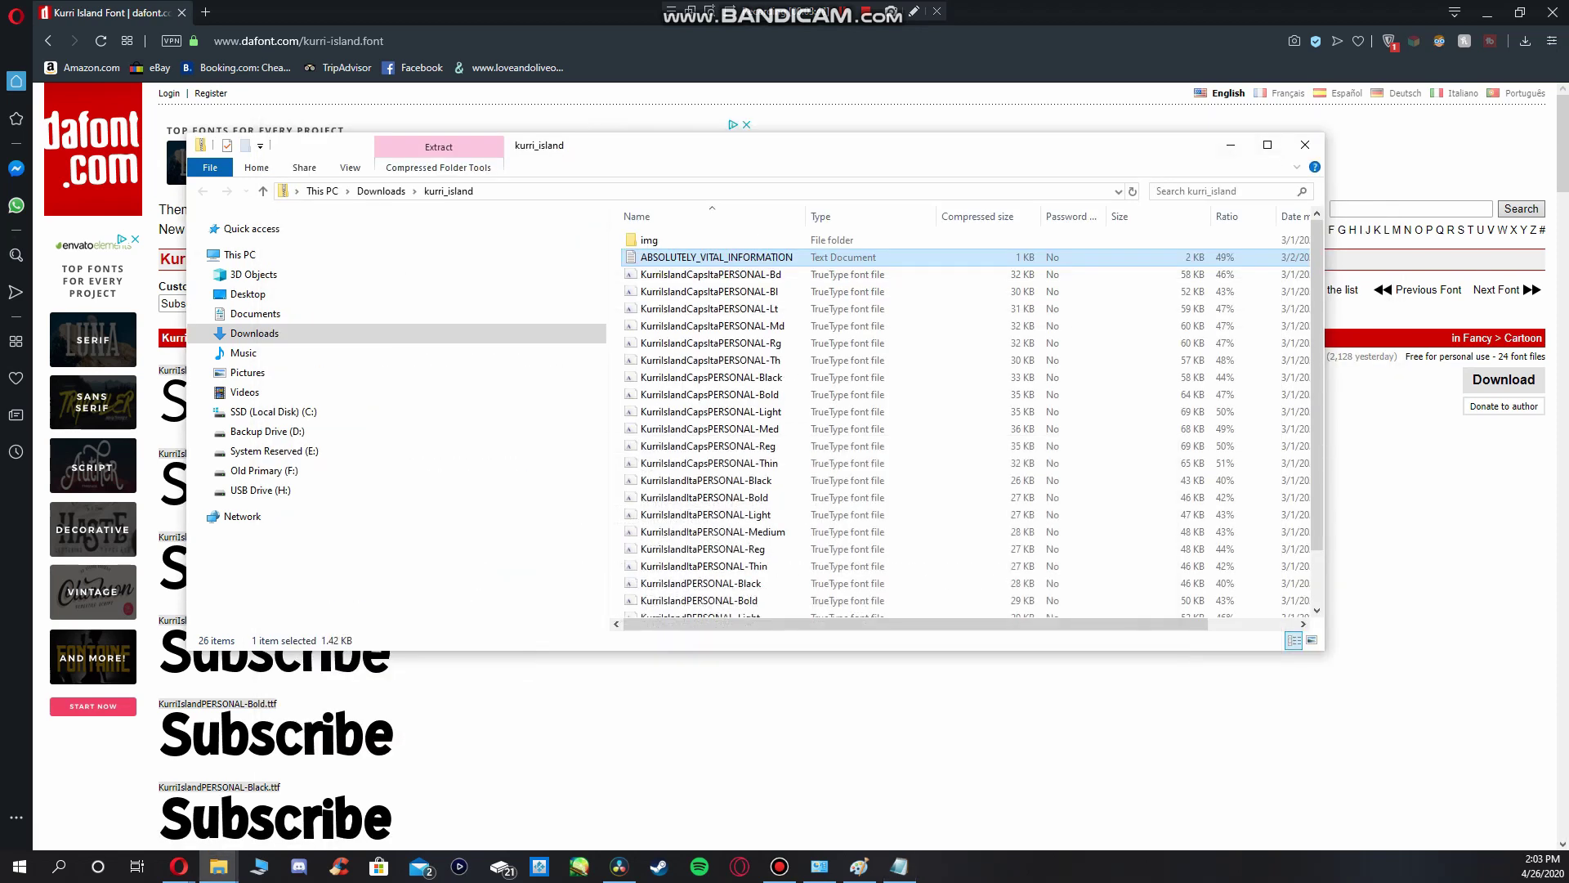
- Extract the kurri_island archive from Downloads into the NewFonts folder in Documents, and open that folder
{"action": "scroll", "coordinate": [711, 298], "scroll_direction": "down", "scroll_amount": 1}
{"action": "scroll", "coordinate": [712, 299], "scroll_direction": "up", "scroll_amount": 1}
{"action": "left_click", "coordinate": [381, 191]}
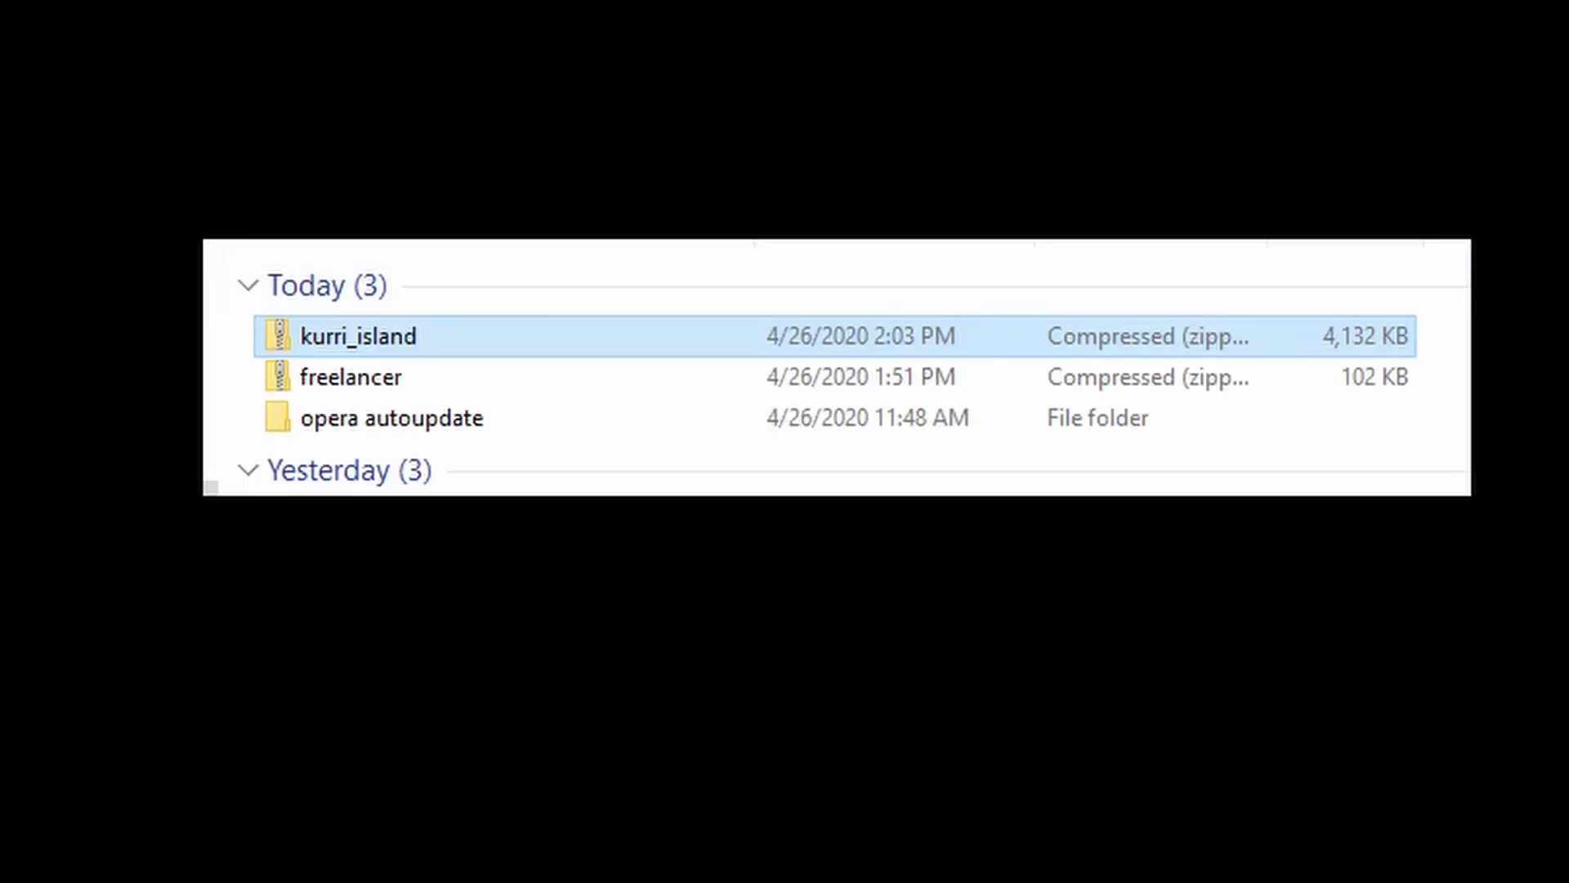
{"action": "right_click", "coordinate": [409, 335]}
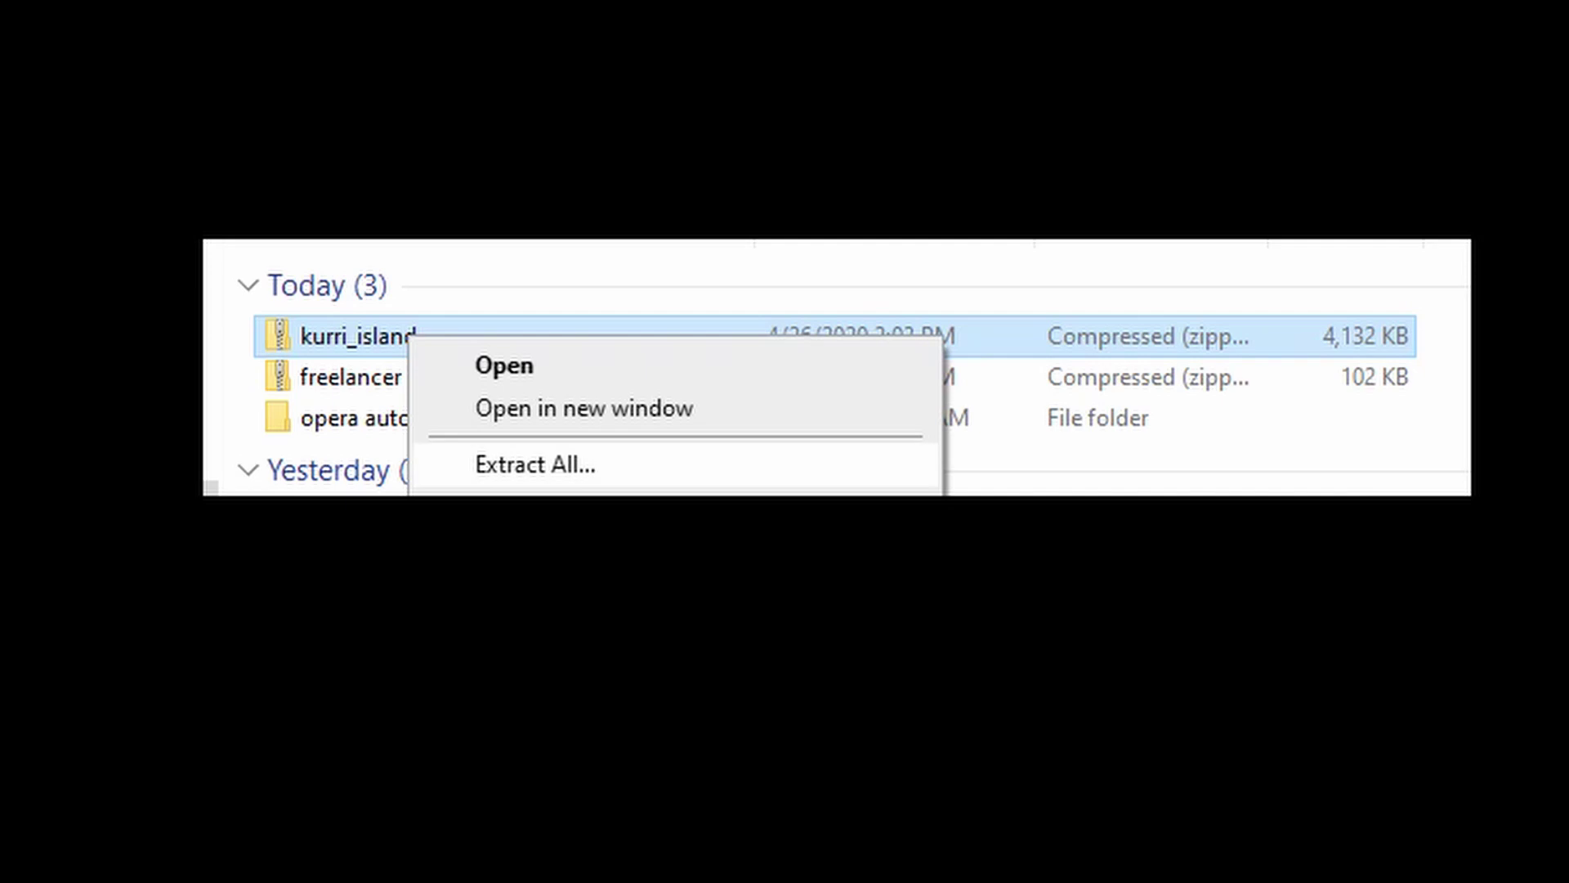
{"action": "left_click", "coordinate": [536, 464]}
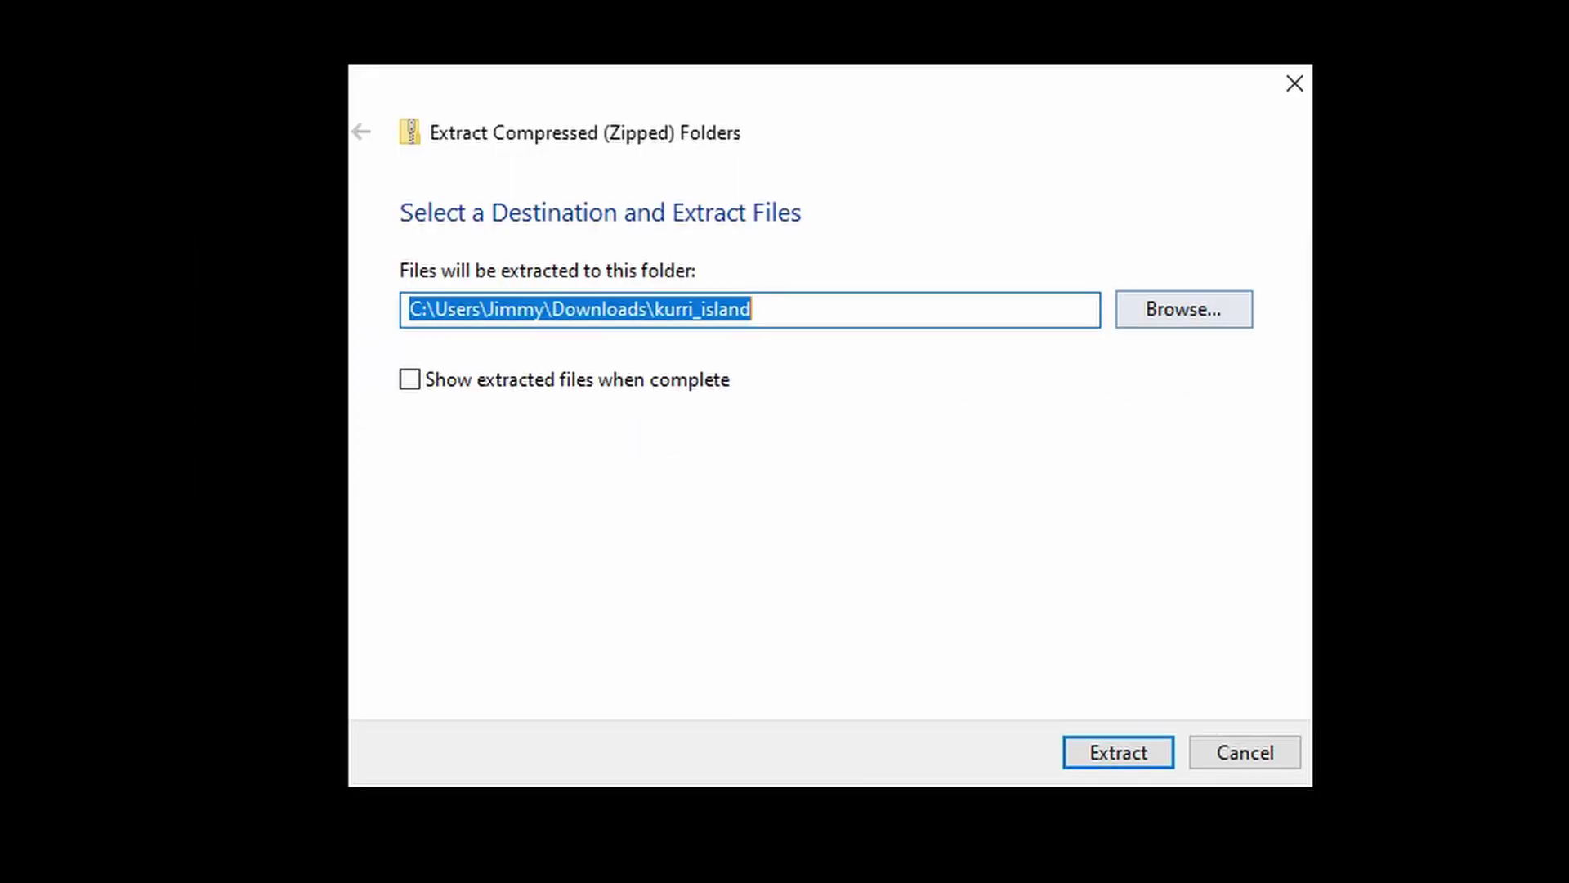
{"action": "key", "text": "Tab"}
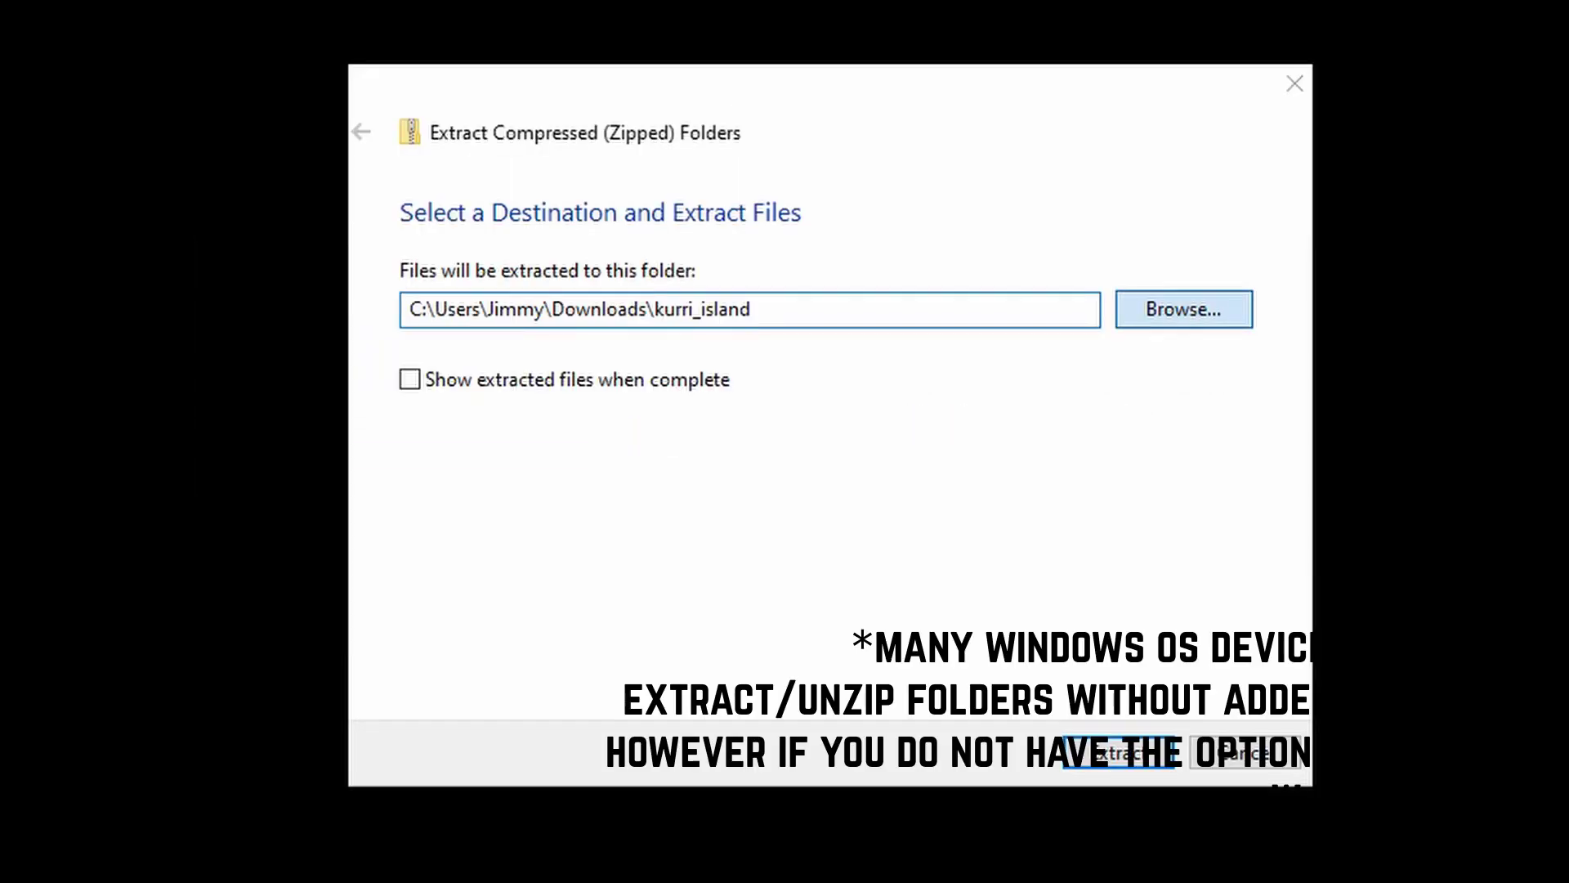
{"action": "key", "text": "Return"}
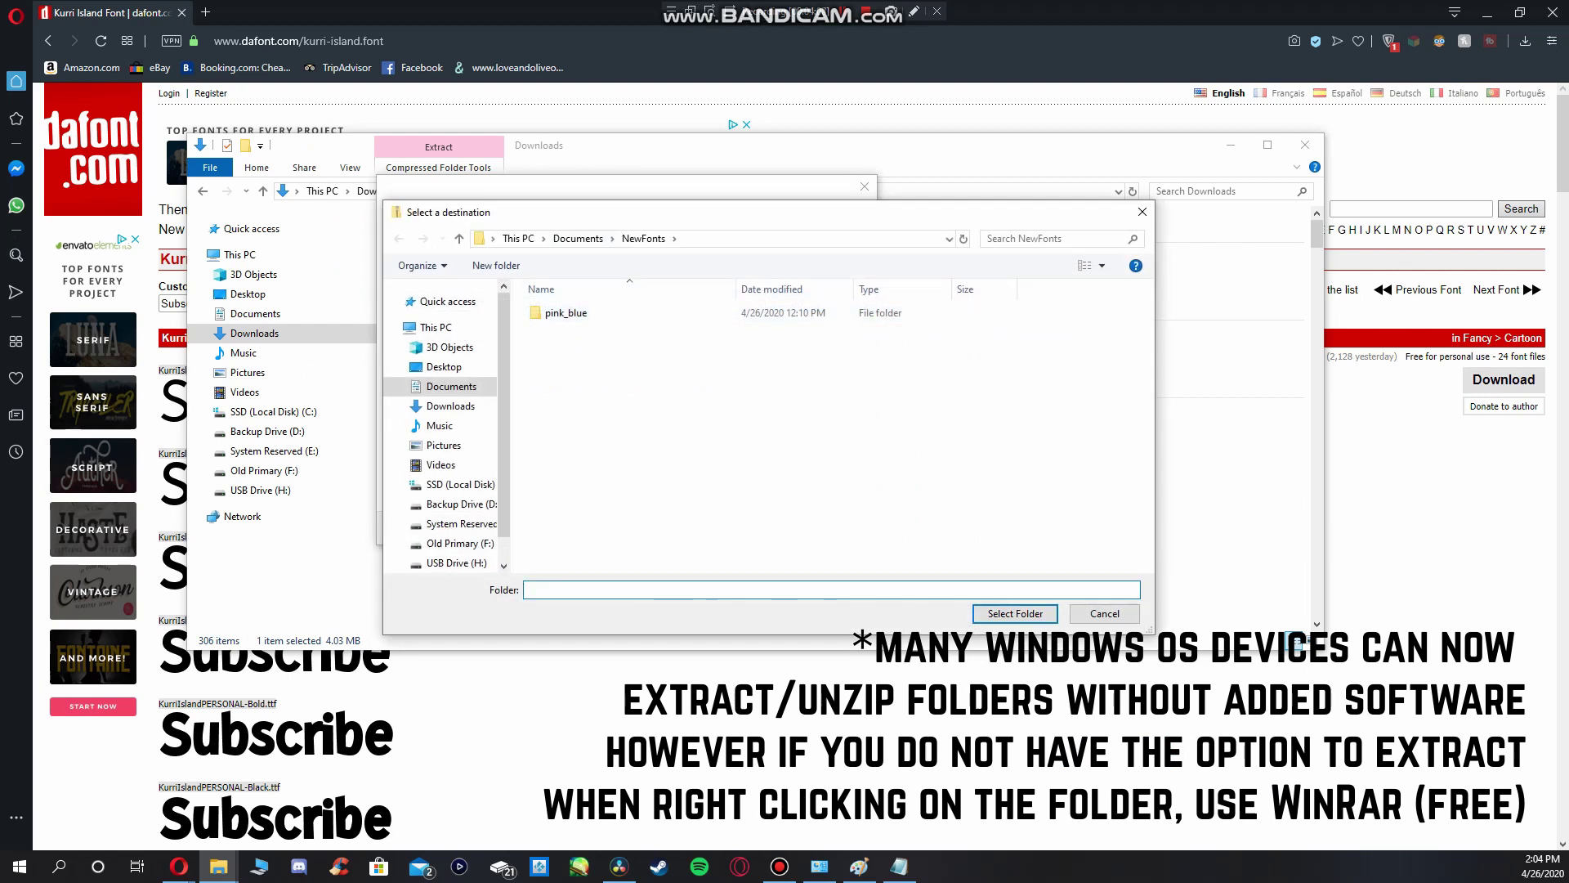
{"action": "key", "text": "alt+Up"}
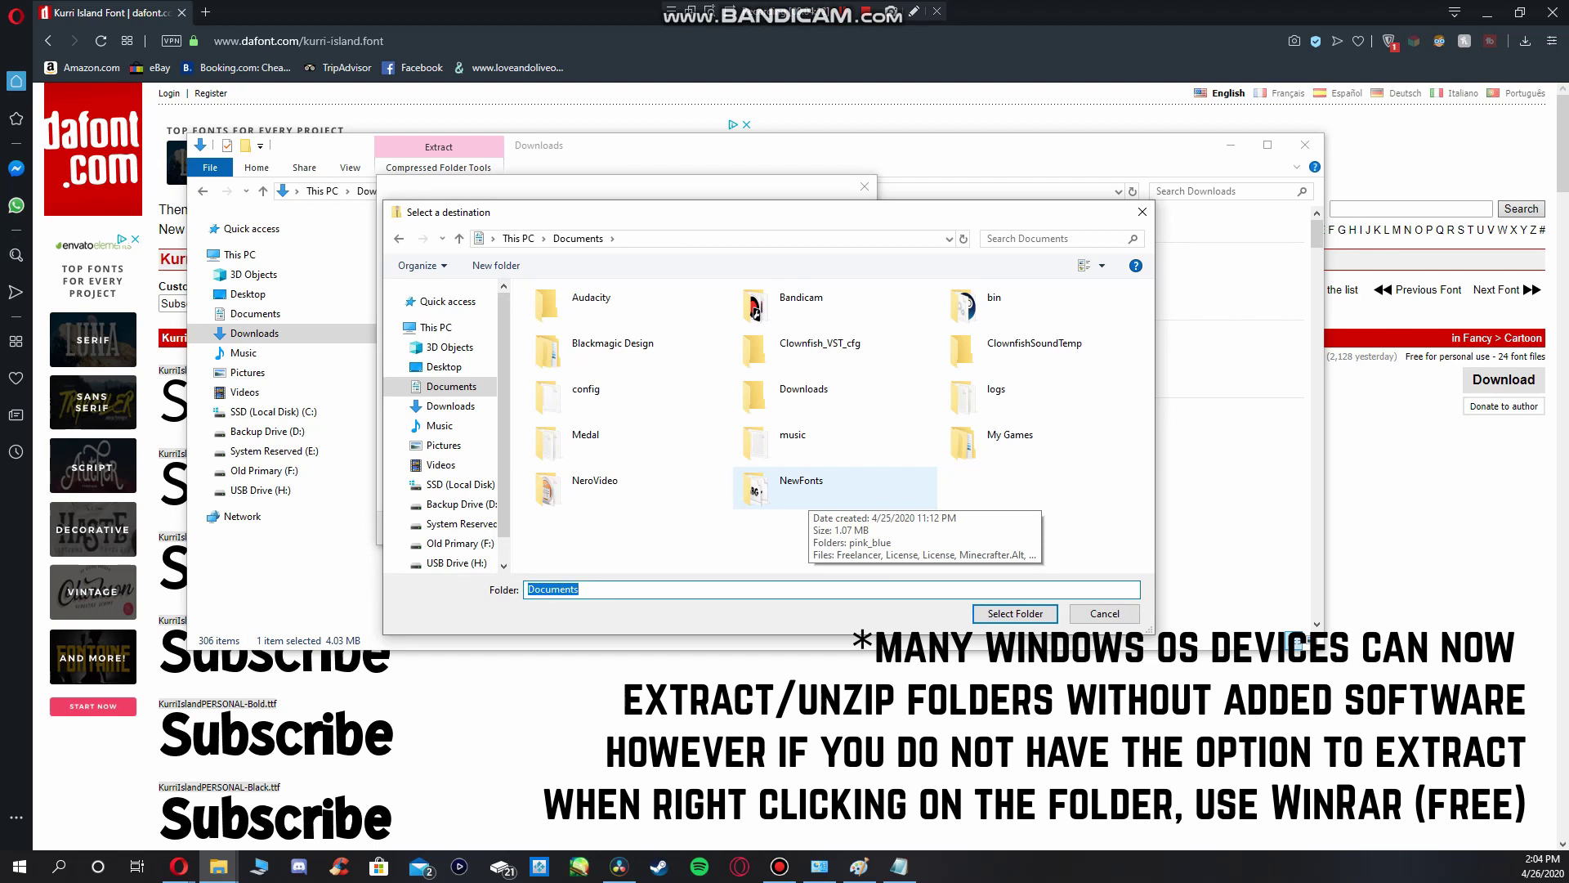
{"action": "double_click", "coordinate": [776, 484]}
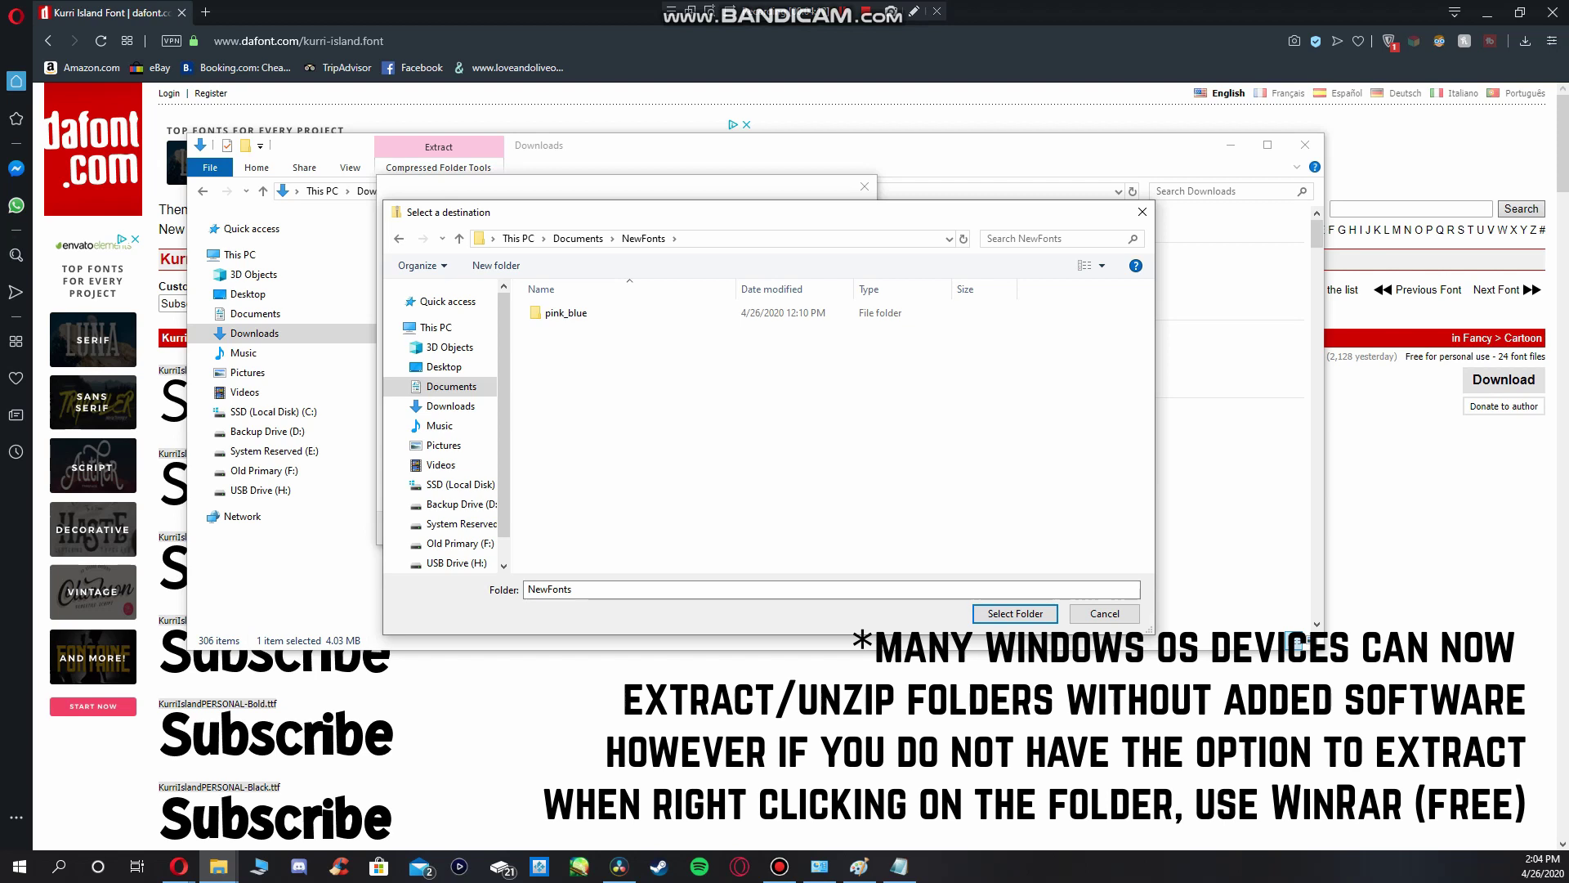
{"action": "key", "text": "Return"}
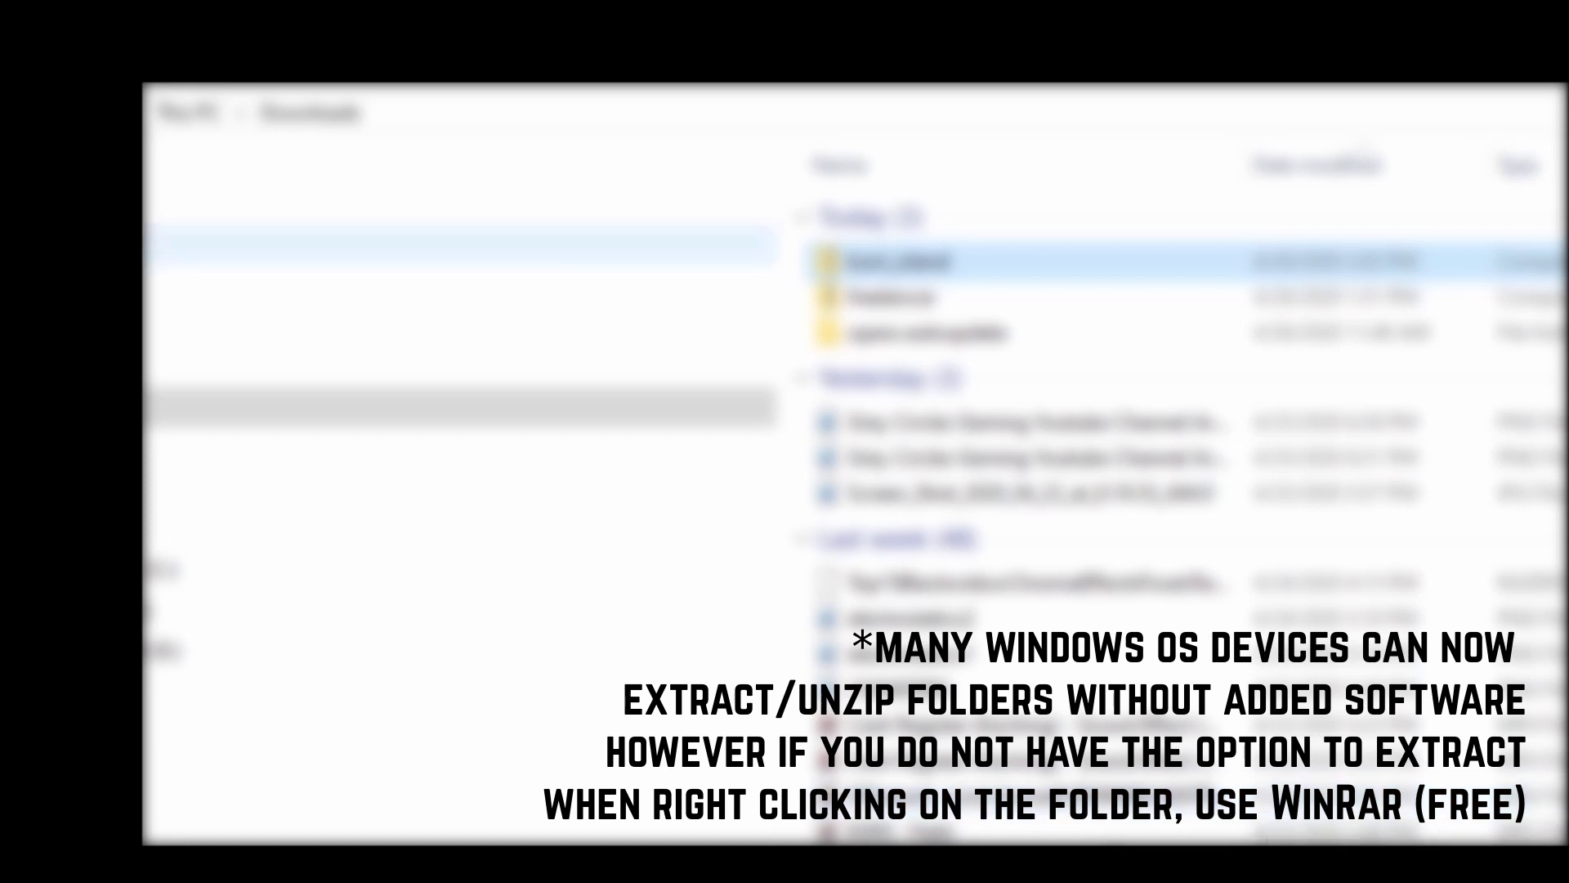
{"action": "left_click", "coordinate": [458, 367]}
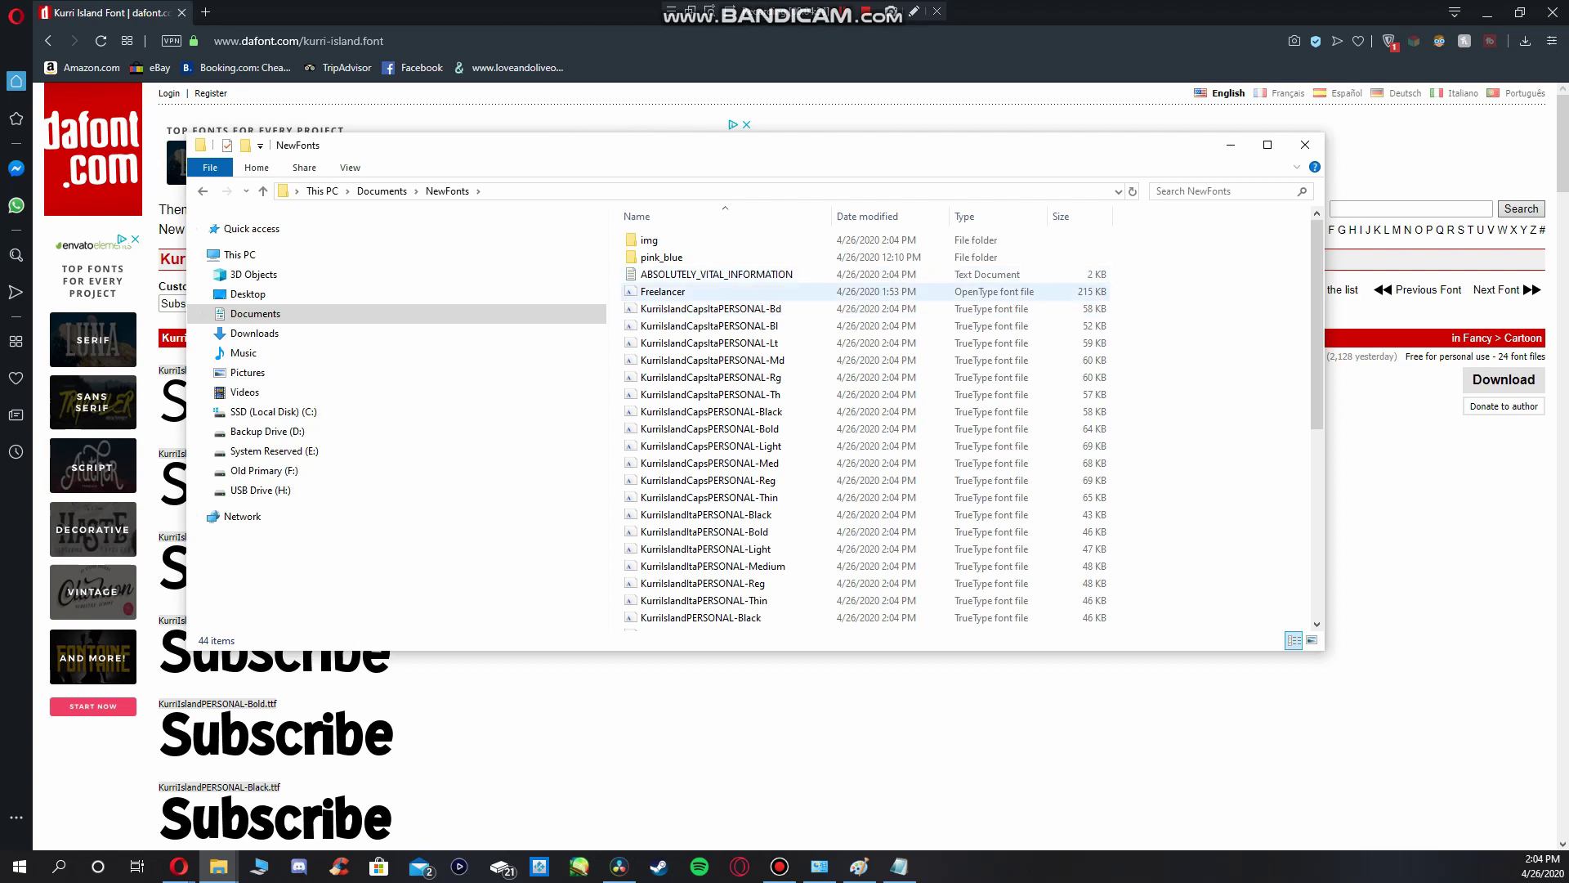
- Look through the extracted fonts in the NewFonts folder and select the KurriIslandItaPERSONAL-Bold file
{"action": "scroll", "coordinate": [711, 453], "scroll_direction": "down", "scroll_amount": 3}
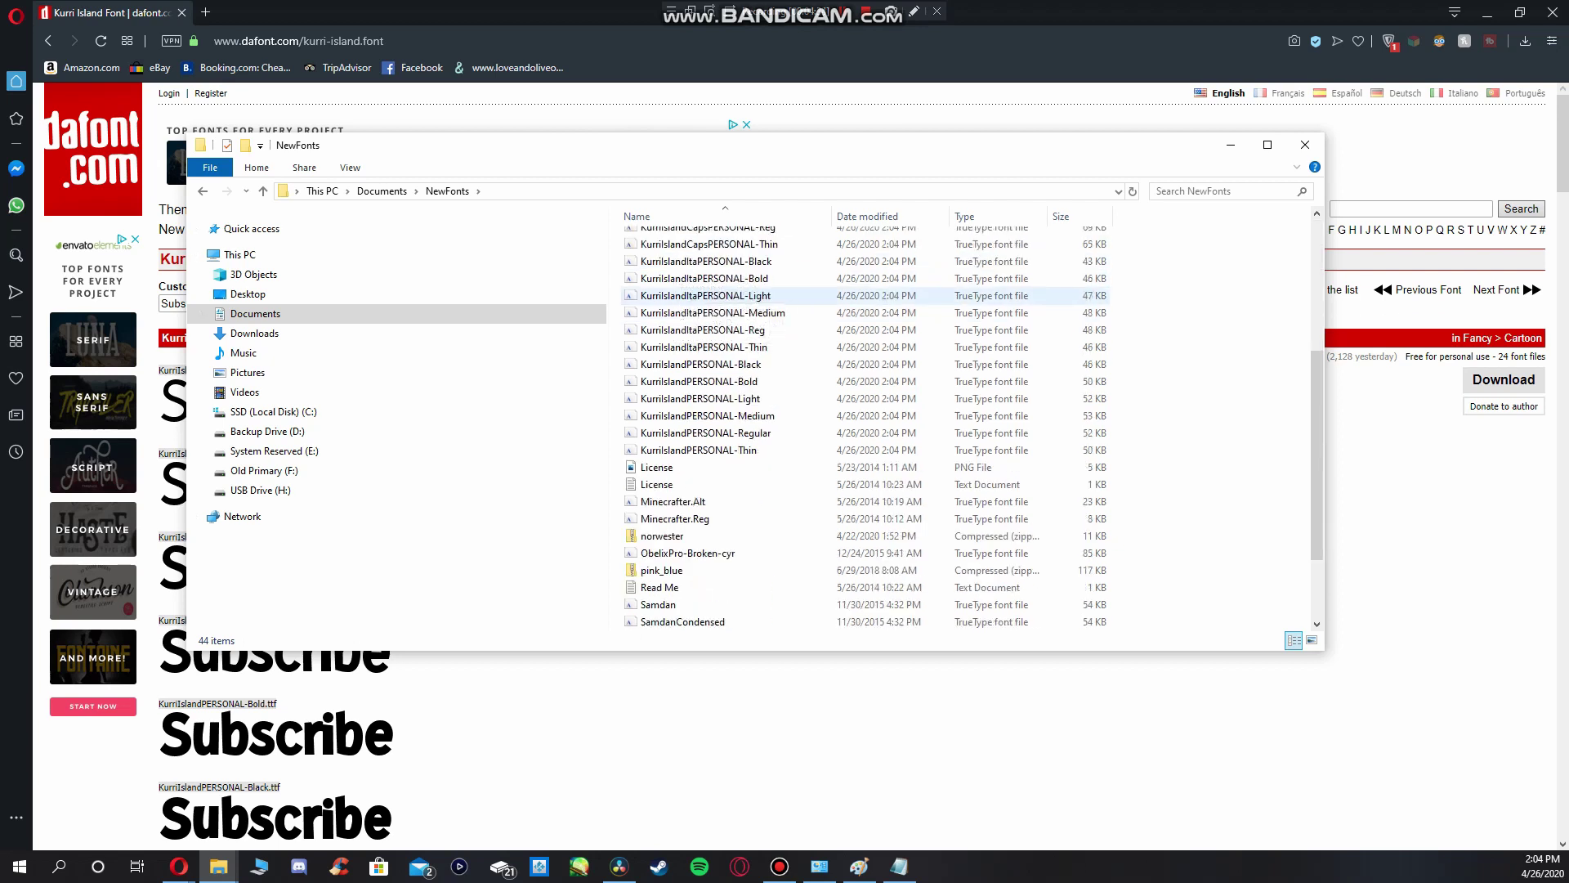
{"action": "scroll", "coordinate": [711, 454], "scroll_direction": "down", "scroll_amount": 2}
{"action": "scroll", "coordinate": [711, 453], "scroll_direction": "up", "scroll_amount": 3}
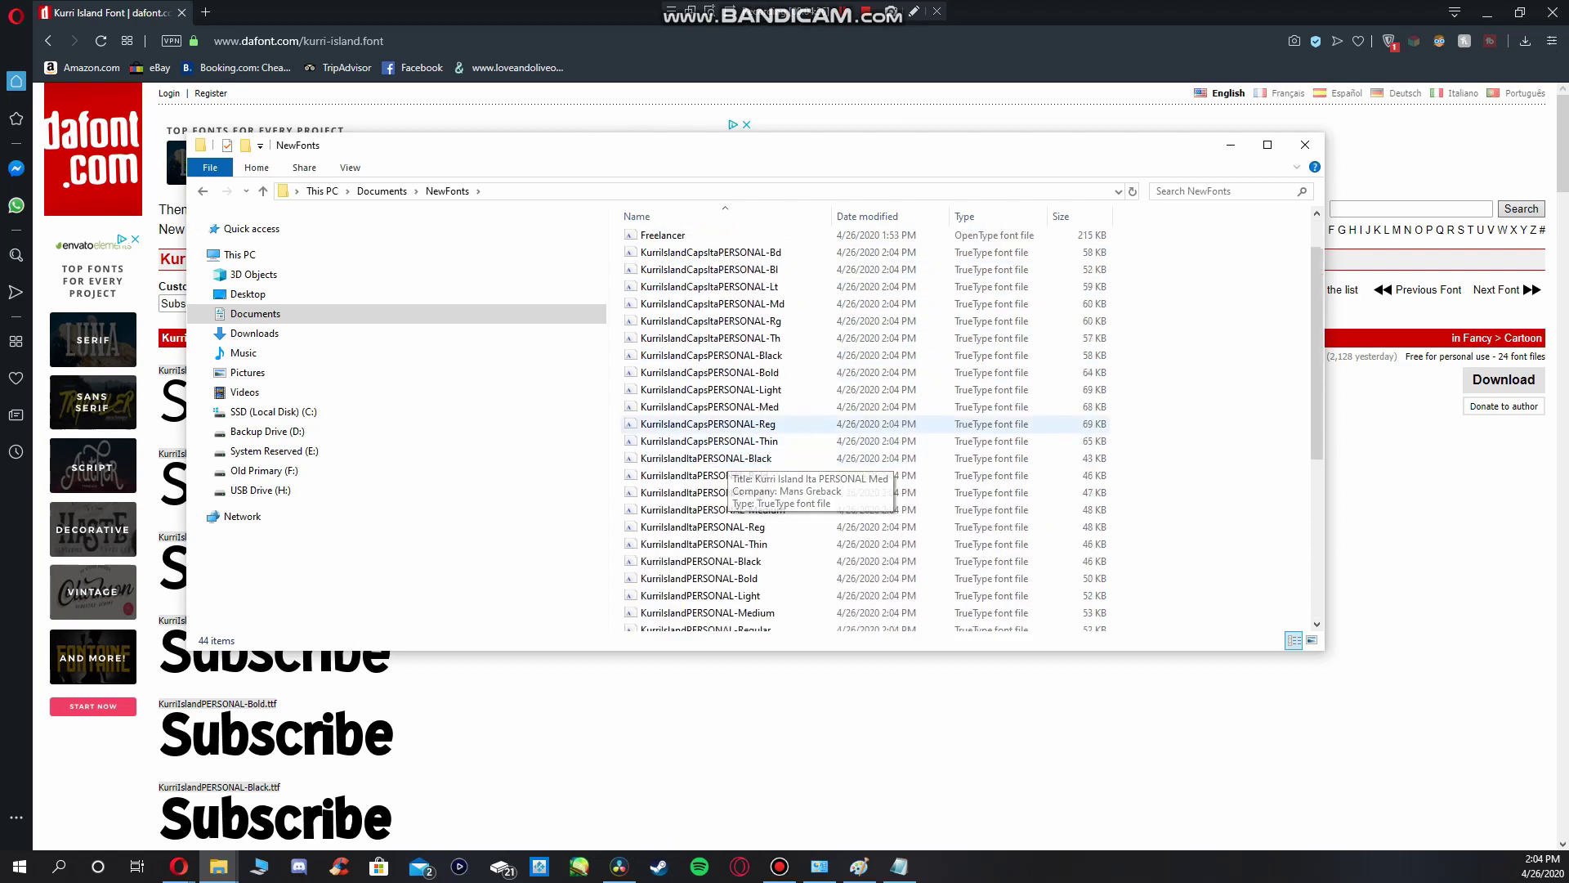
{"action": "scroll", "coordinate": [703, 544], "scroll_direction": "up", "scroll_amount": 1}
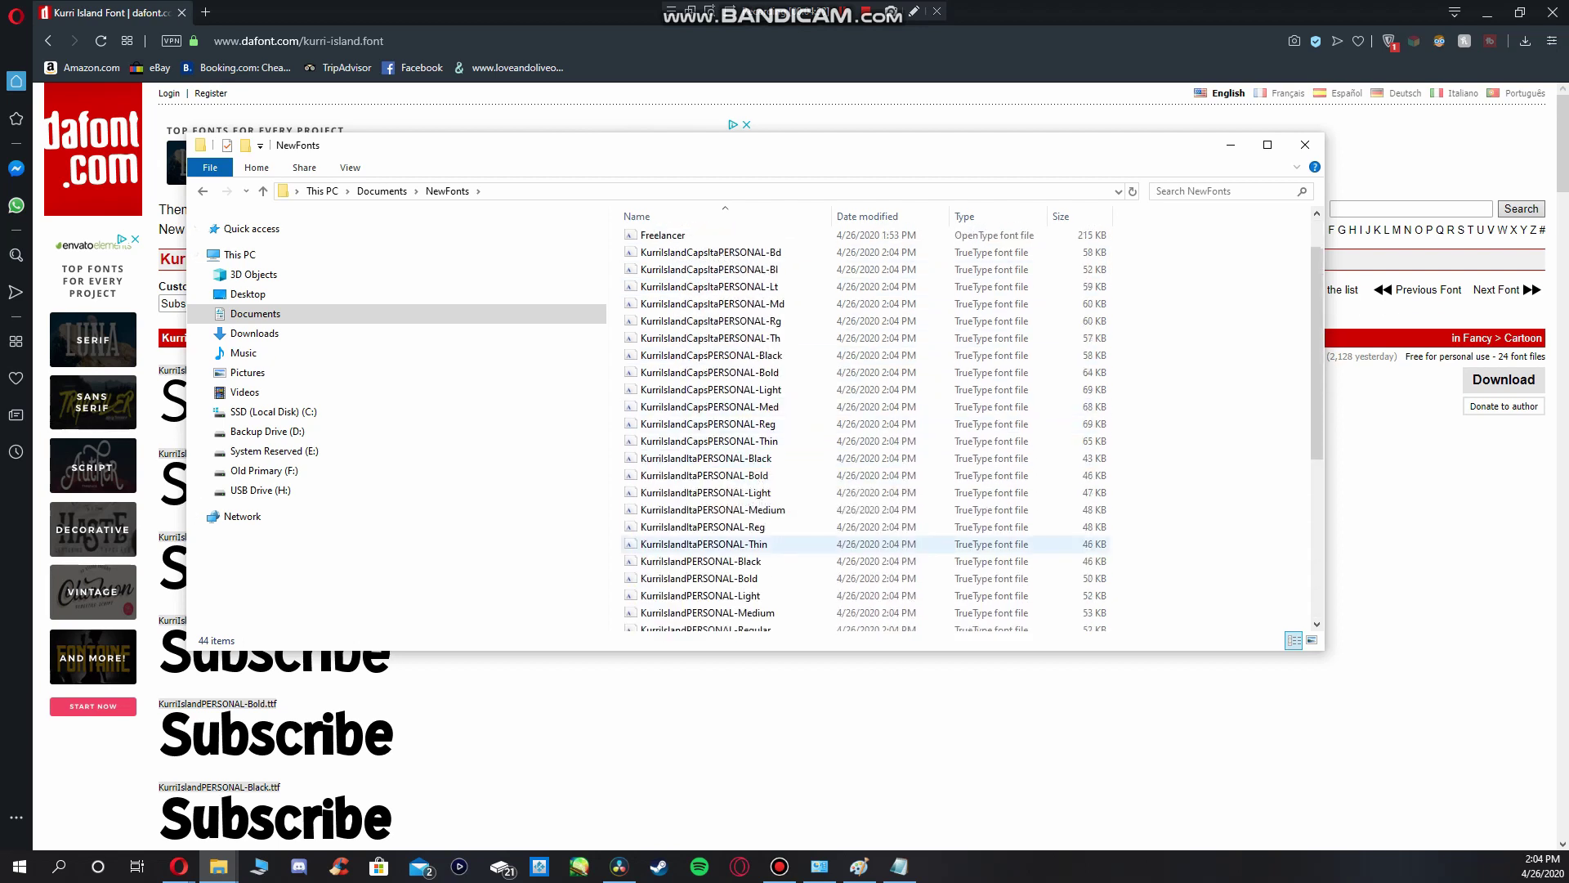
{"action": "left_click", "coordinate": [704, 475]}
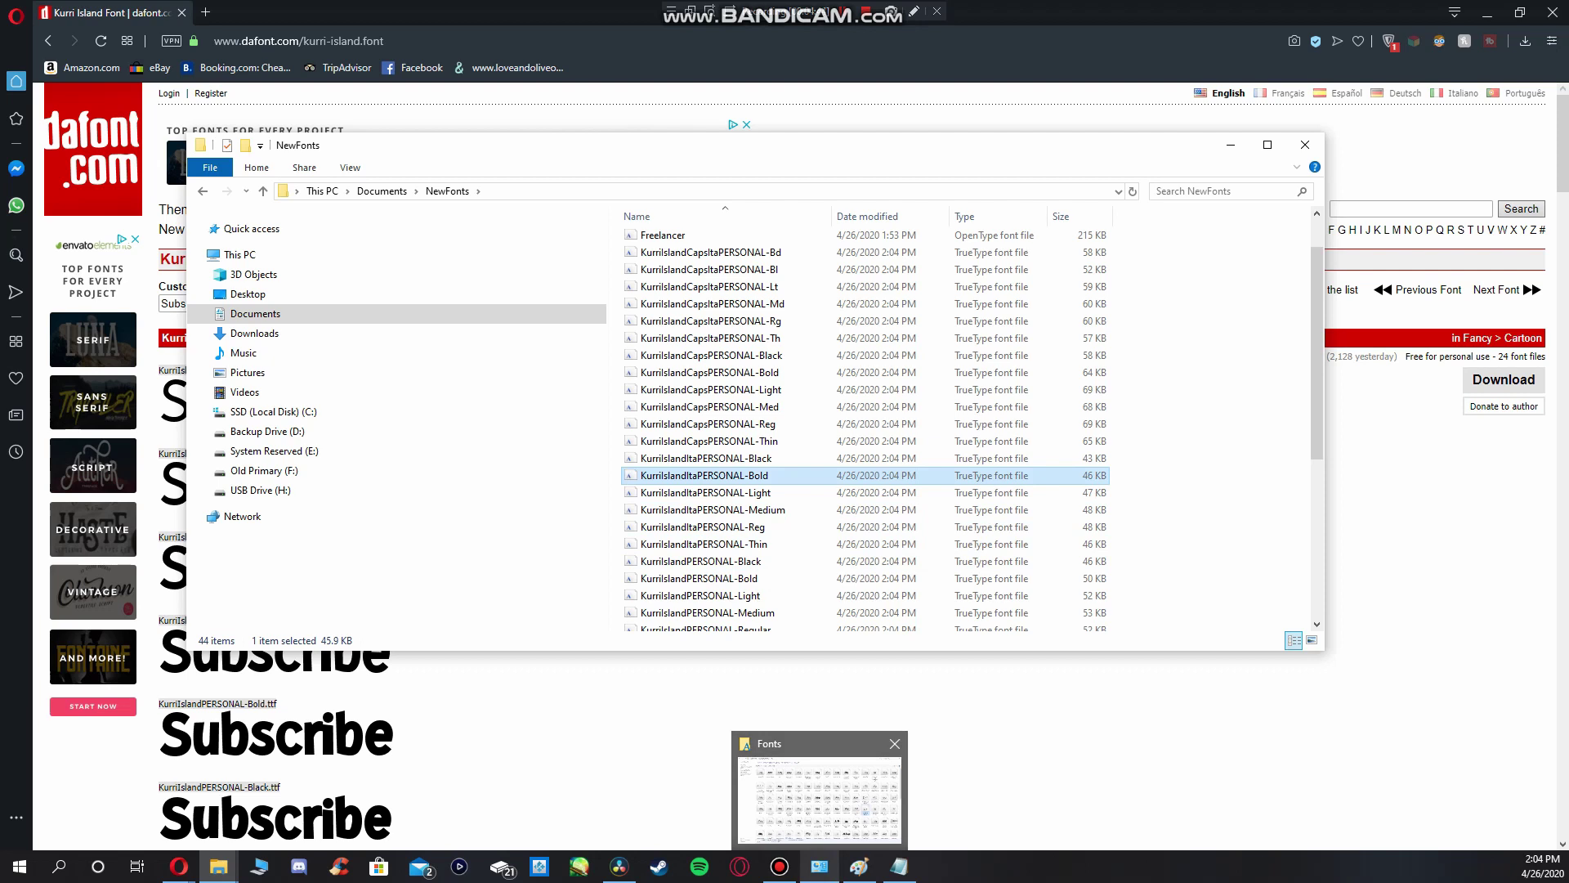
- Switch to Control Panel, show All Control Panel Items, and open the Fonts folder
{"action": "left_click", "coordinate": [819, 866]}
{"action": "left_click", "coordinate": [148, 31]}
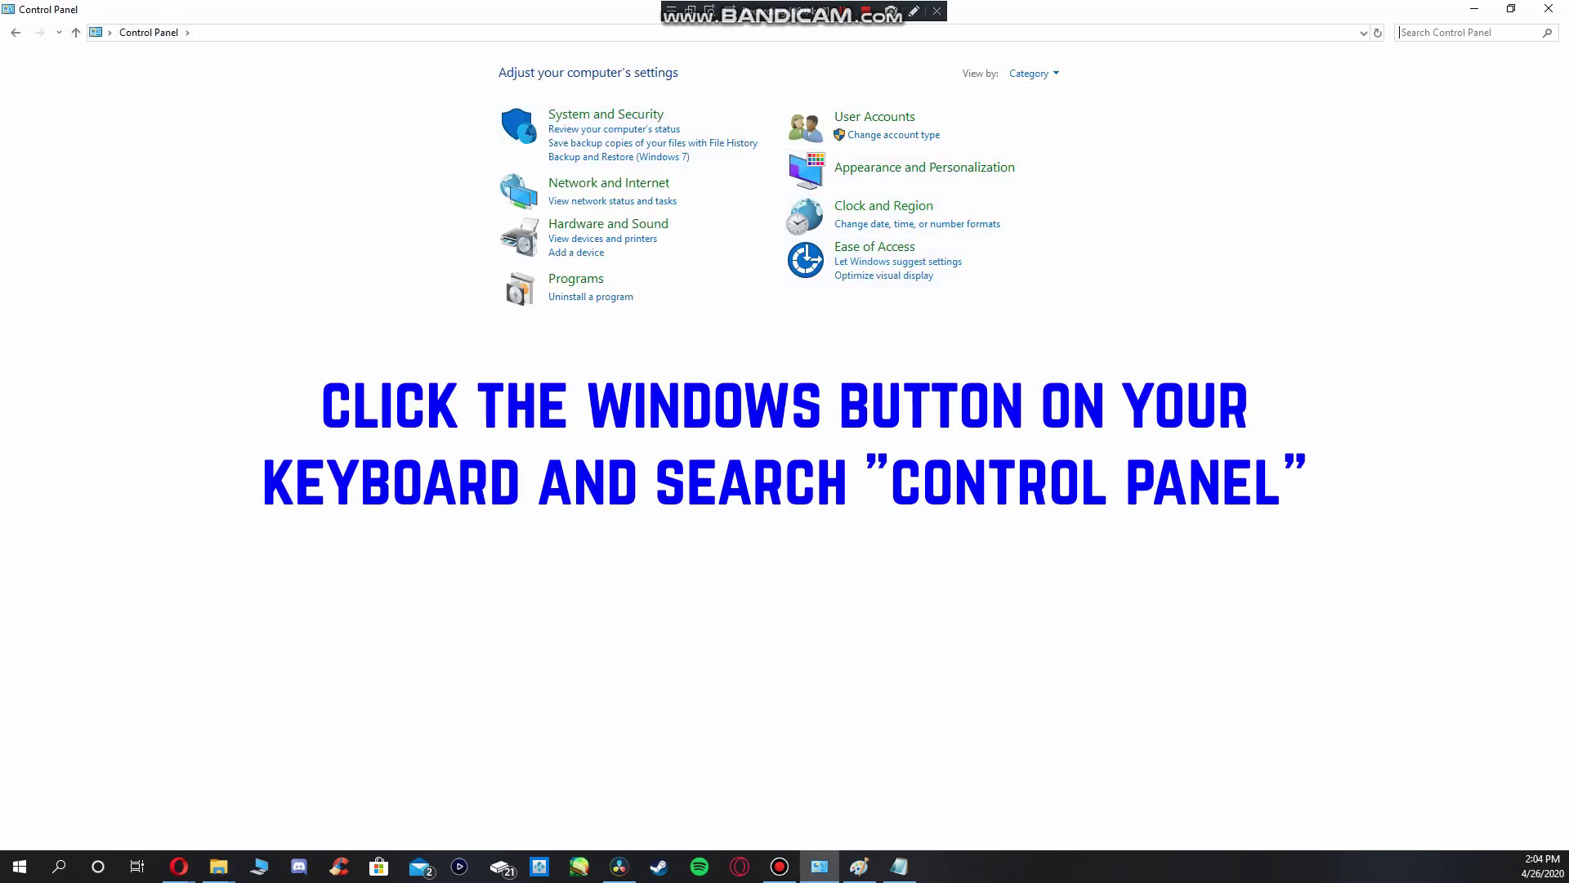
{"action": "left_click", "coordinate": [187, 32]}
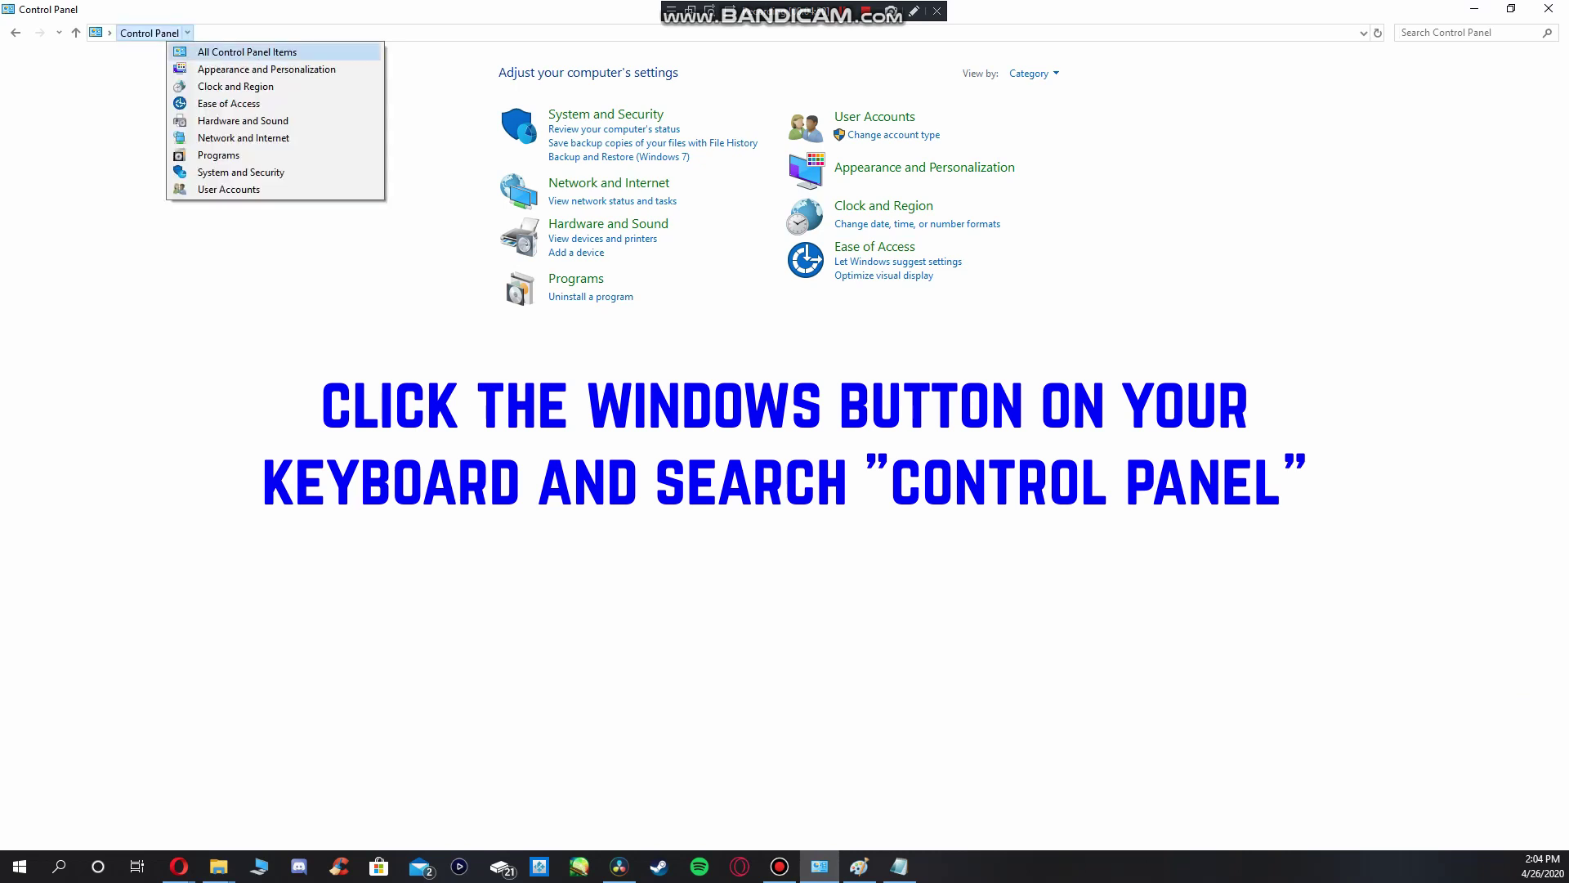
{"action": "left_click", "coordinate": [237, 49]}
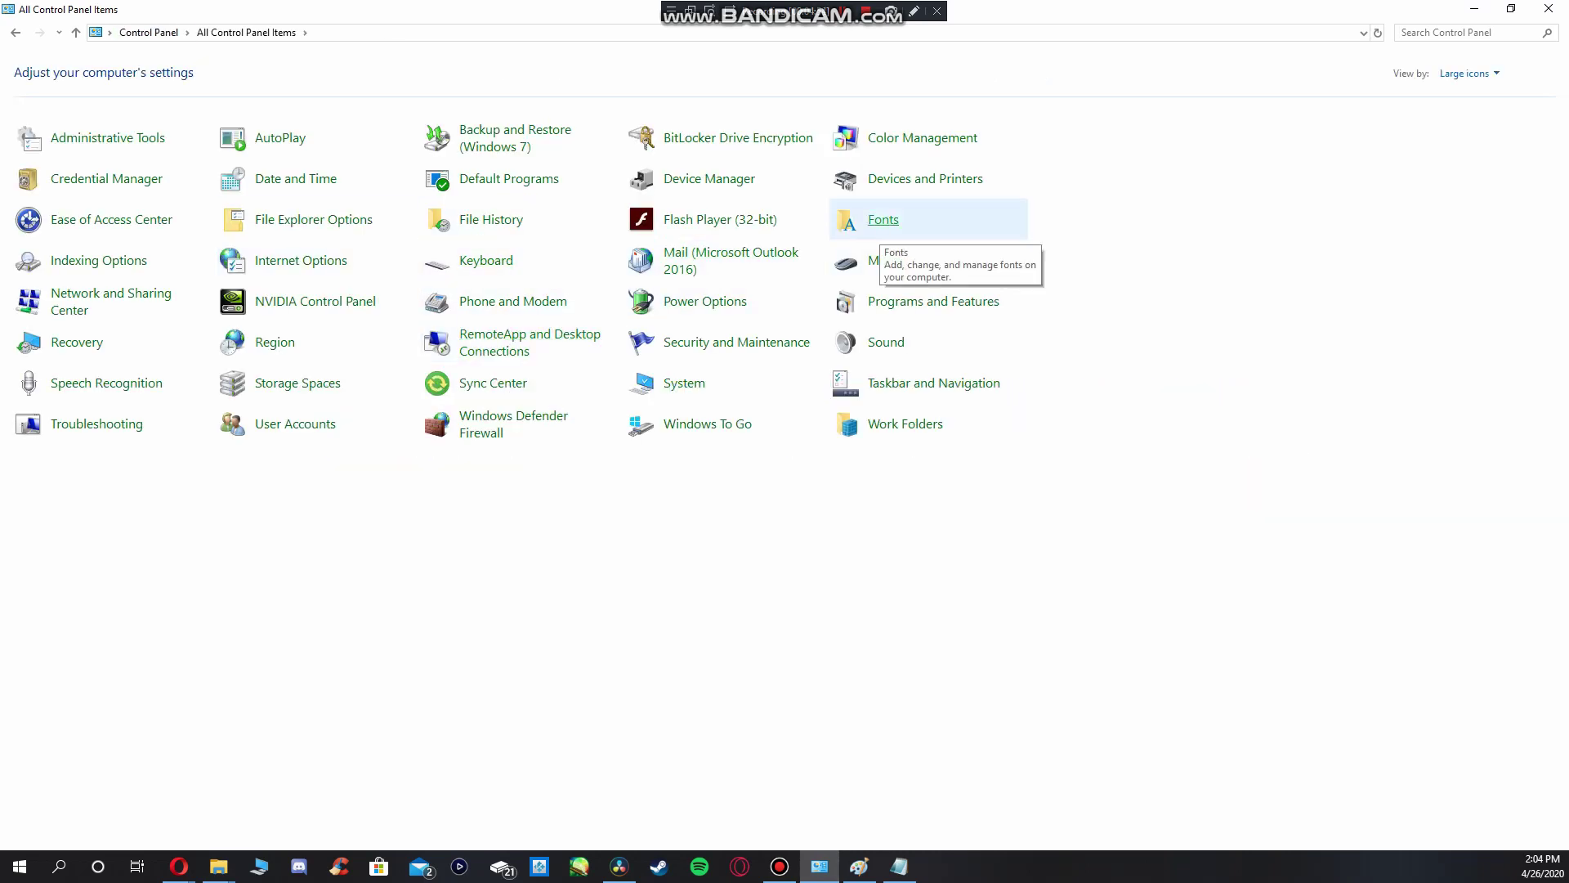
{"action": "left_click", "coordinate": [883, 221]}
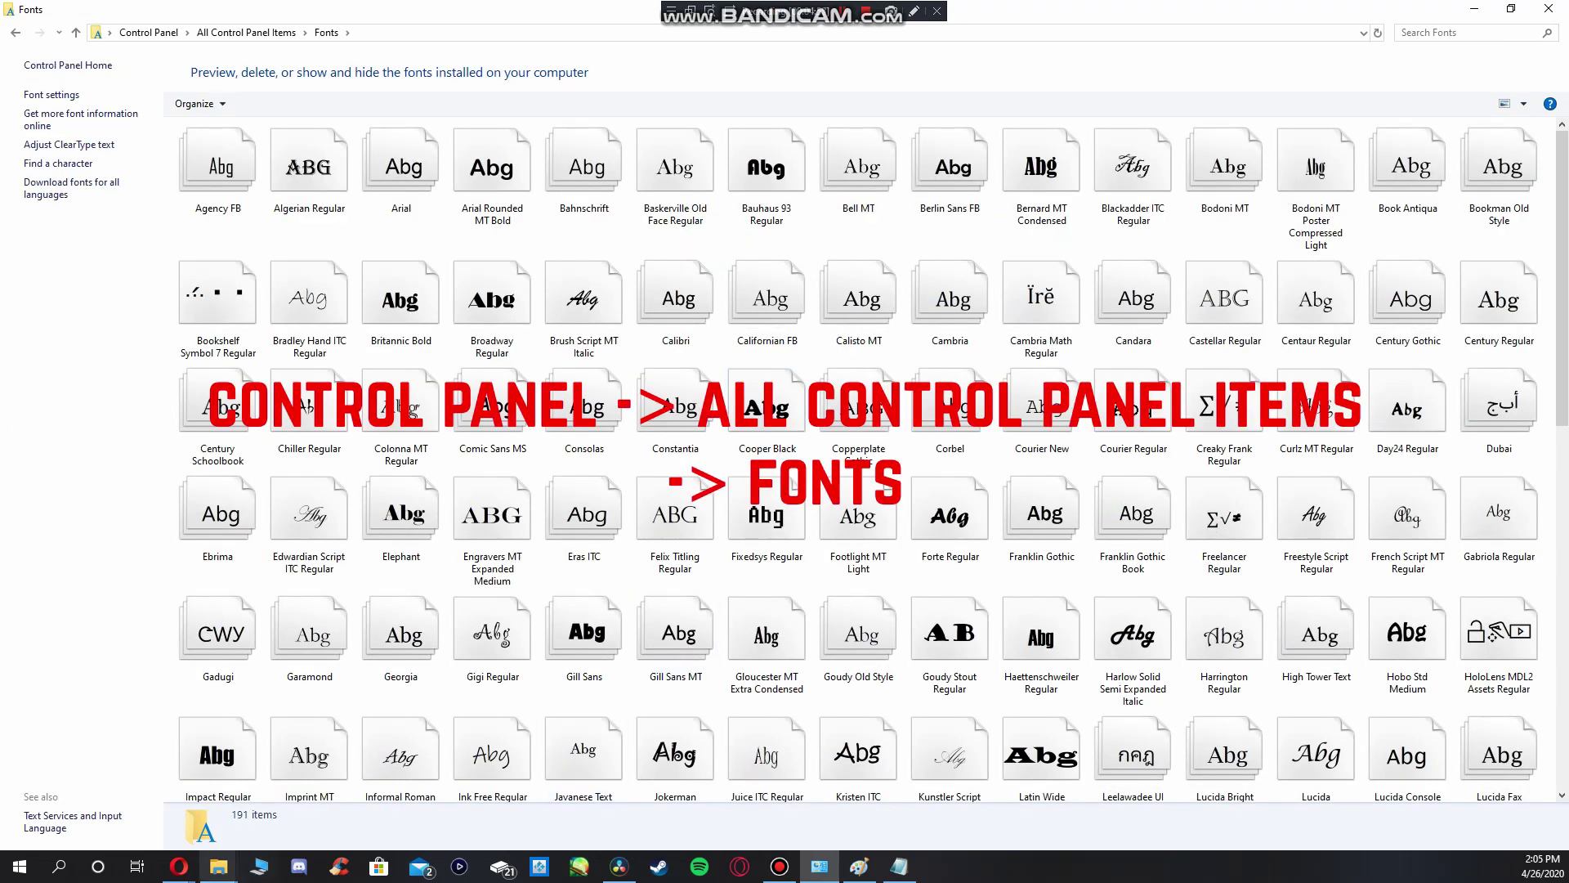
- Bring the NewFonts window over the Fonts folder and install KurriIslandItaPERSONAL-Bold by copying it into Fonts
{"action": "mouse_move", "coordinate": [218, 866]}
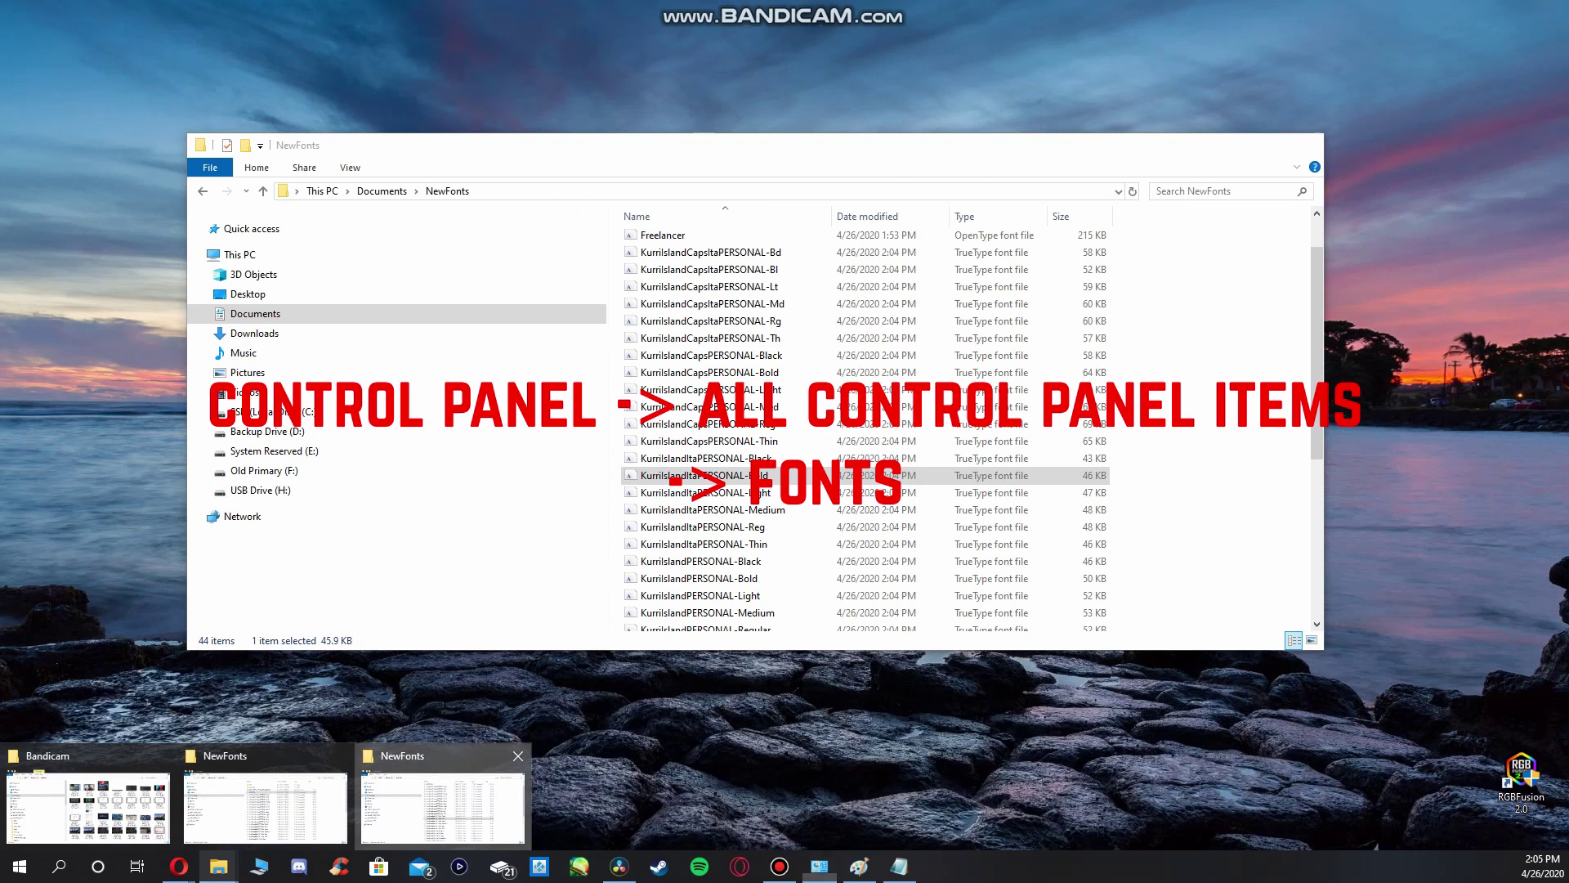
{"action": "left_click", "coordinate": [442, 805]}
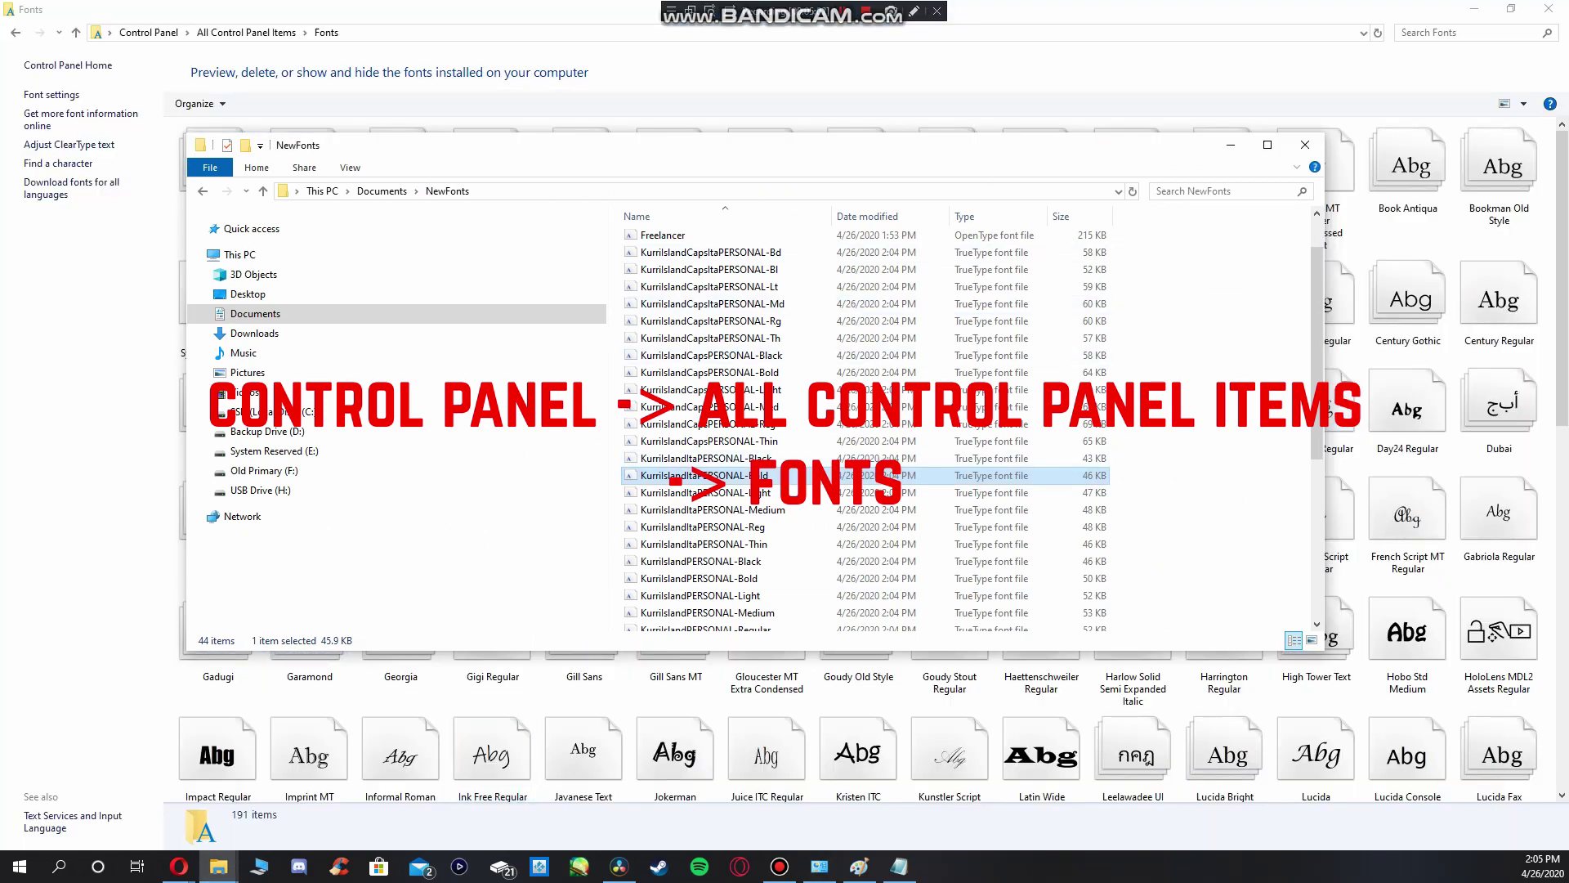
{"action": "left_click_drag", "start_coordinate": [750, 146], "coordinate": [556, 204]}
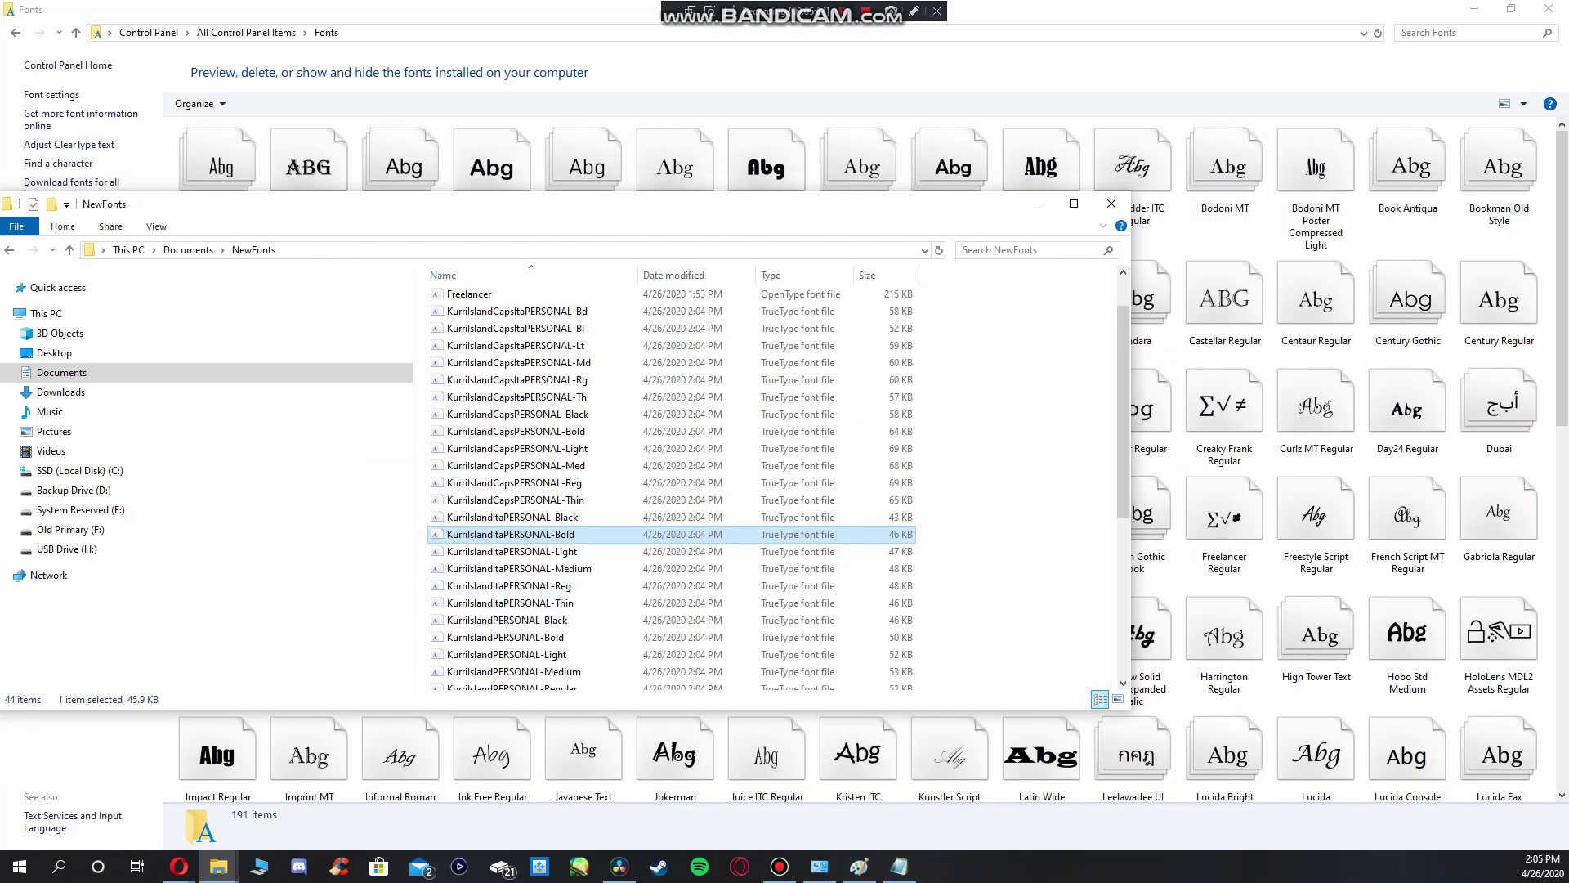
{"action": "left_click_drag", "start_coordinate": [572, 533], "coordinate": [1316, 302]}
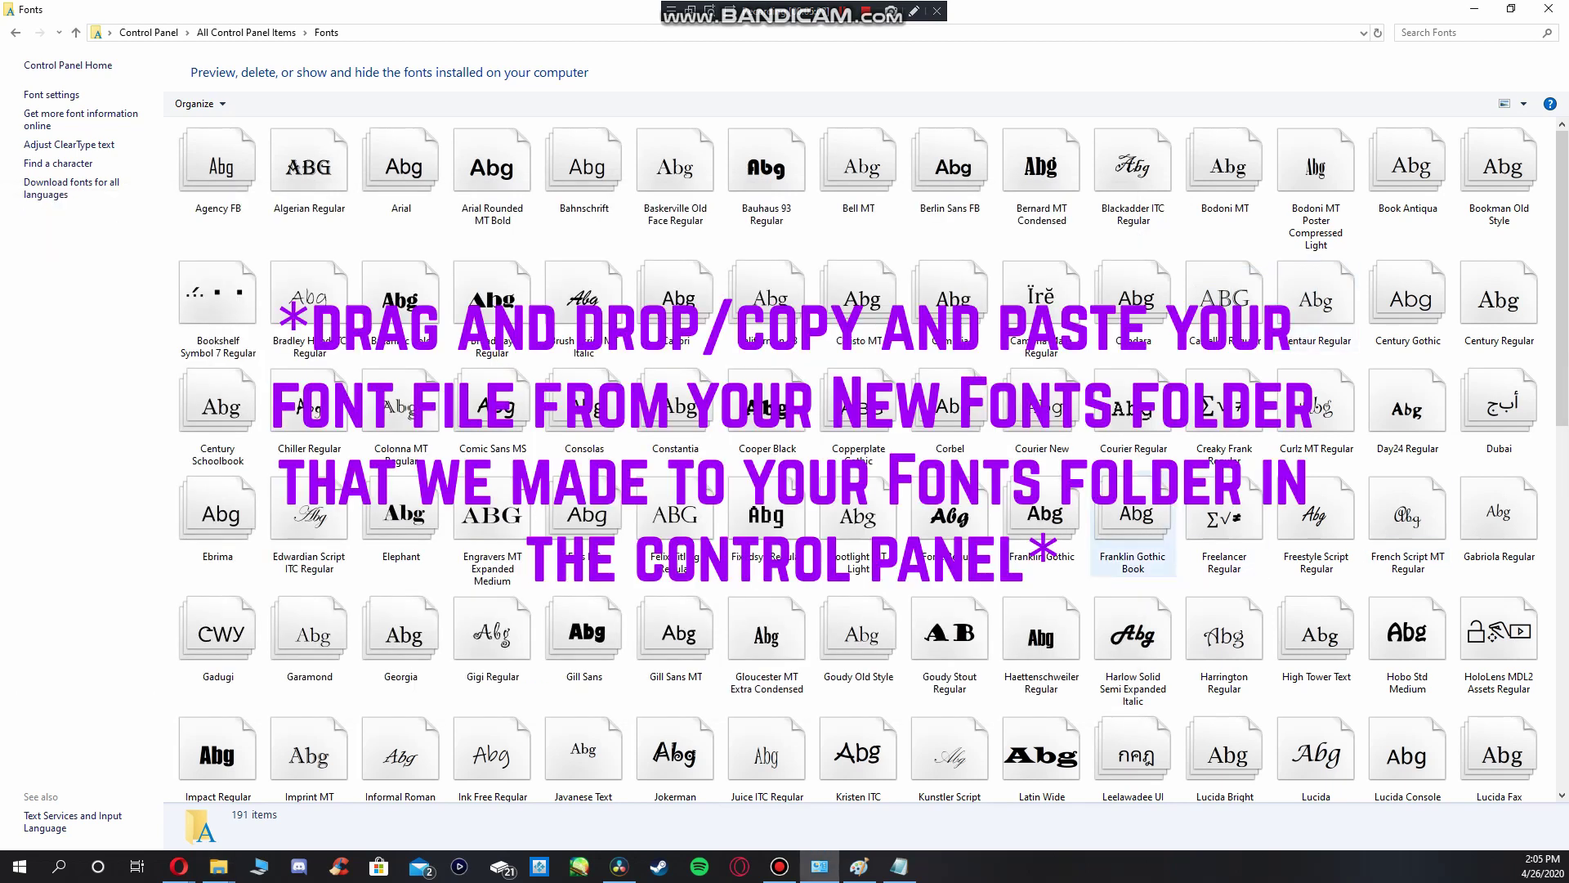
- Find Kurri Island PERSONAL Bold Ita among the installed fonts, preview it, and close the preview
{"action": "scroll", "coordinate": [854, 556], "scroll_direction": "down", "scroll_amount": 10}
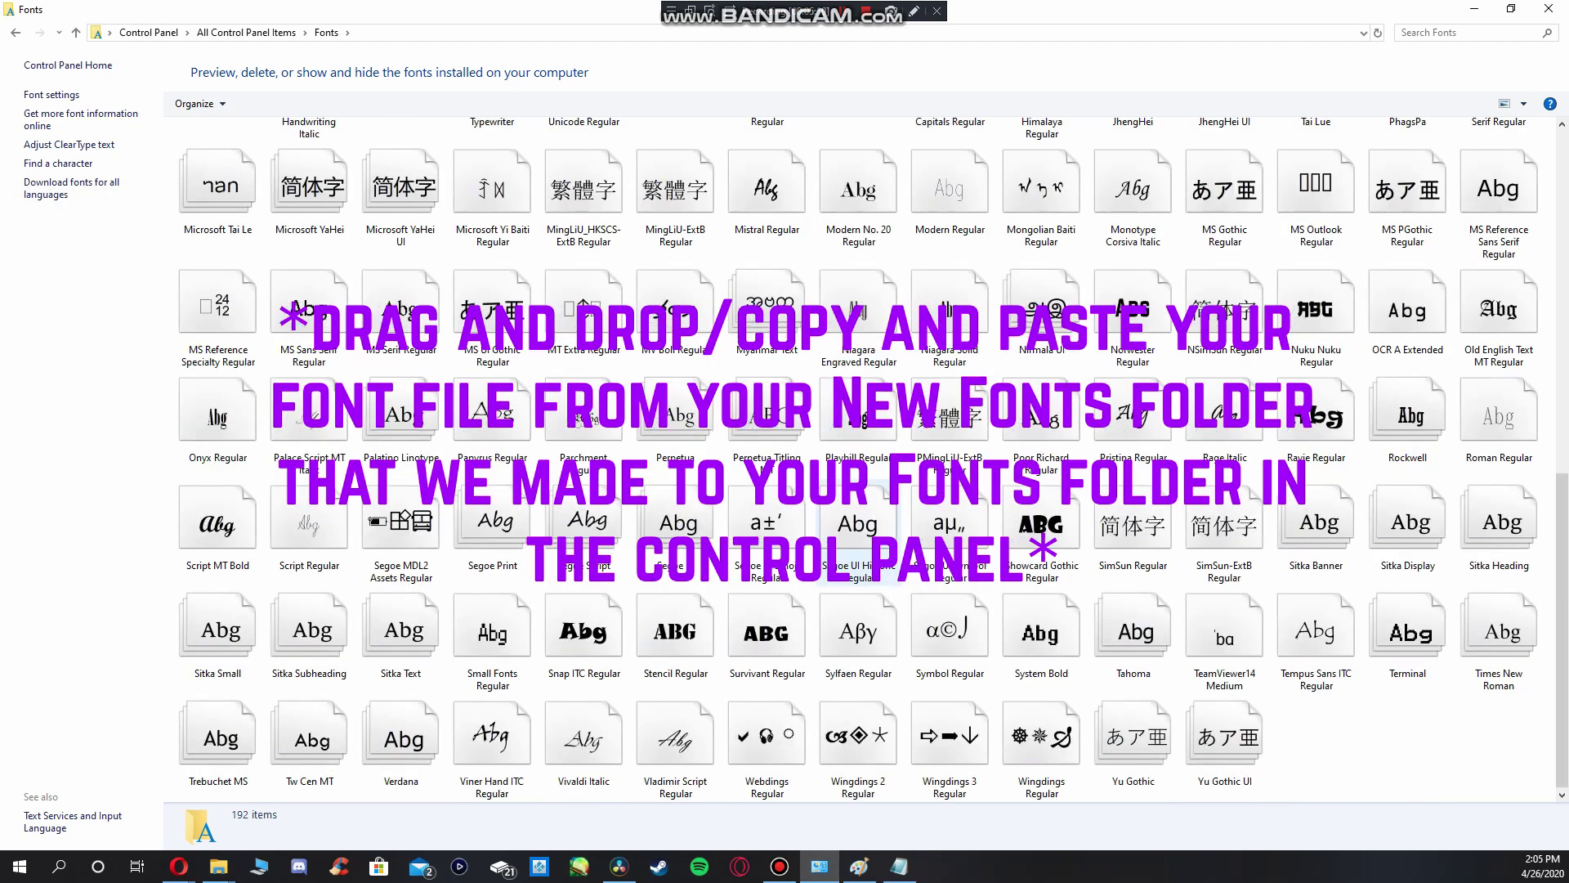
{"action": "scroll", "coordinate": [858, 523], "scroll_direction": "up", "scroll_amount": 5}
{"action": "scroll", "coordinate": [859, 523], "scroll_direction": "down", "scroll_amount": 5}
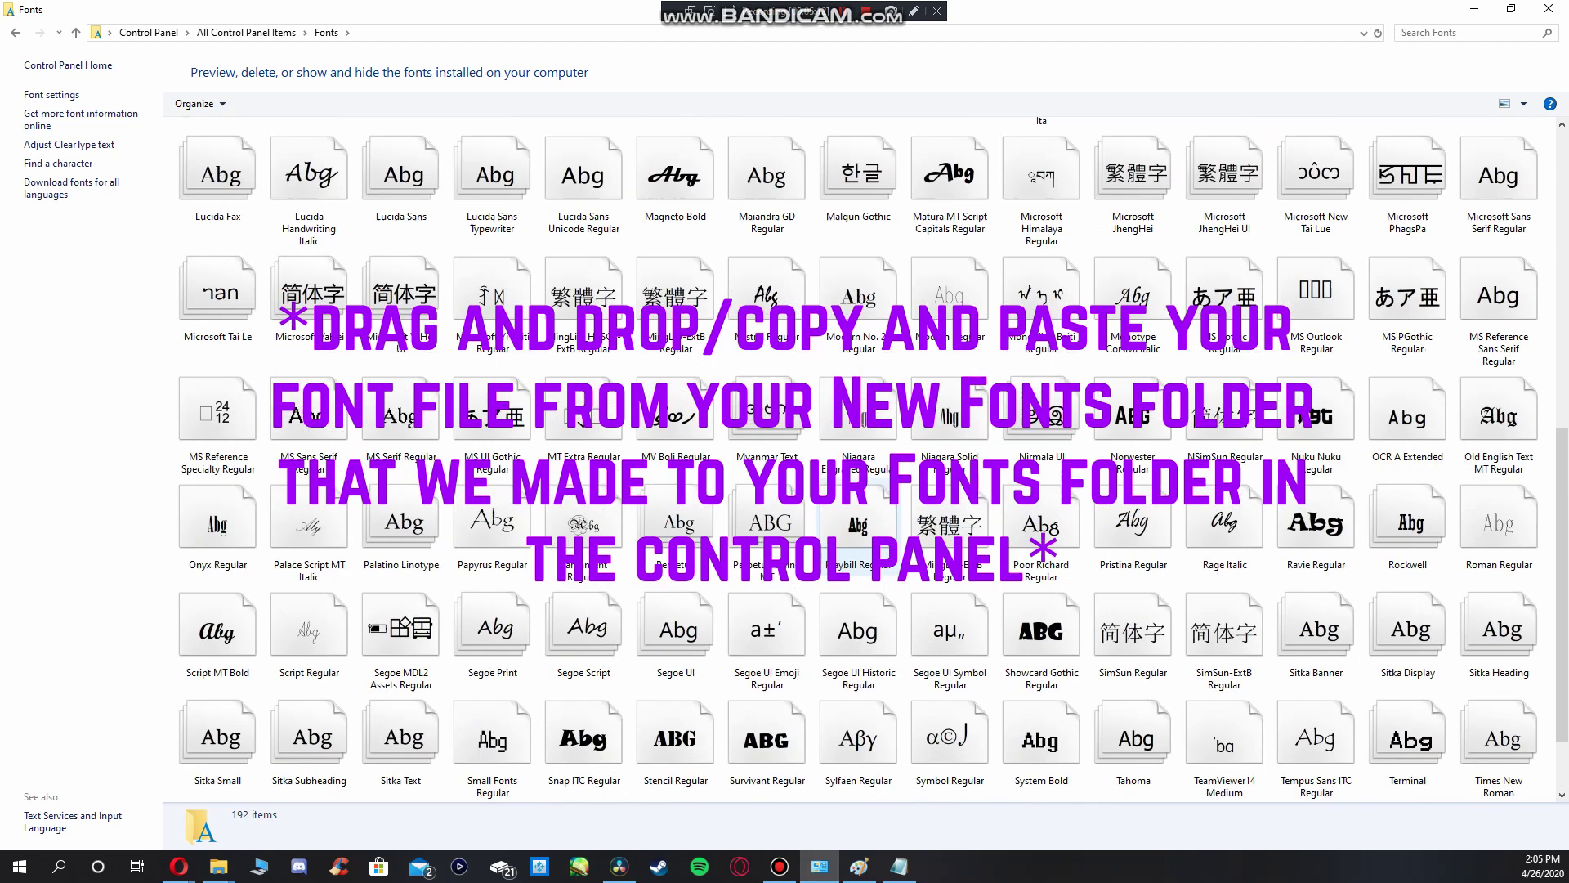
{"action": "scroll", "coordinate": [1042, 498], "scroll_direction": "up", "scroll_amount": 4}
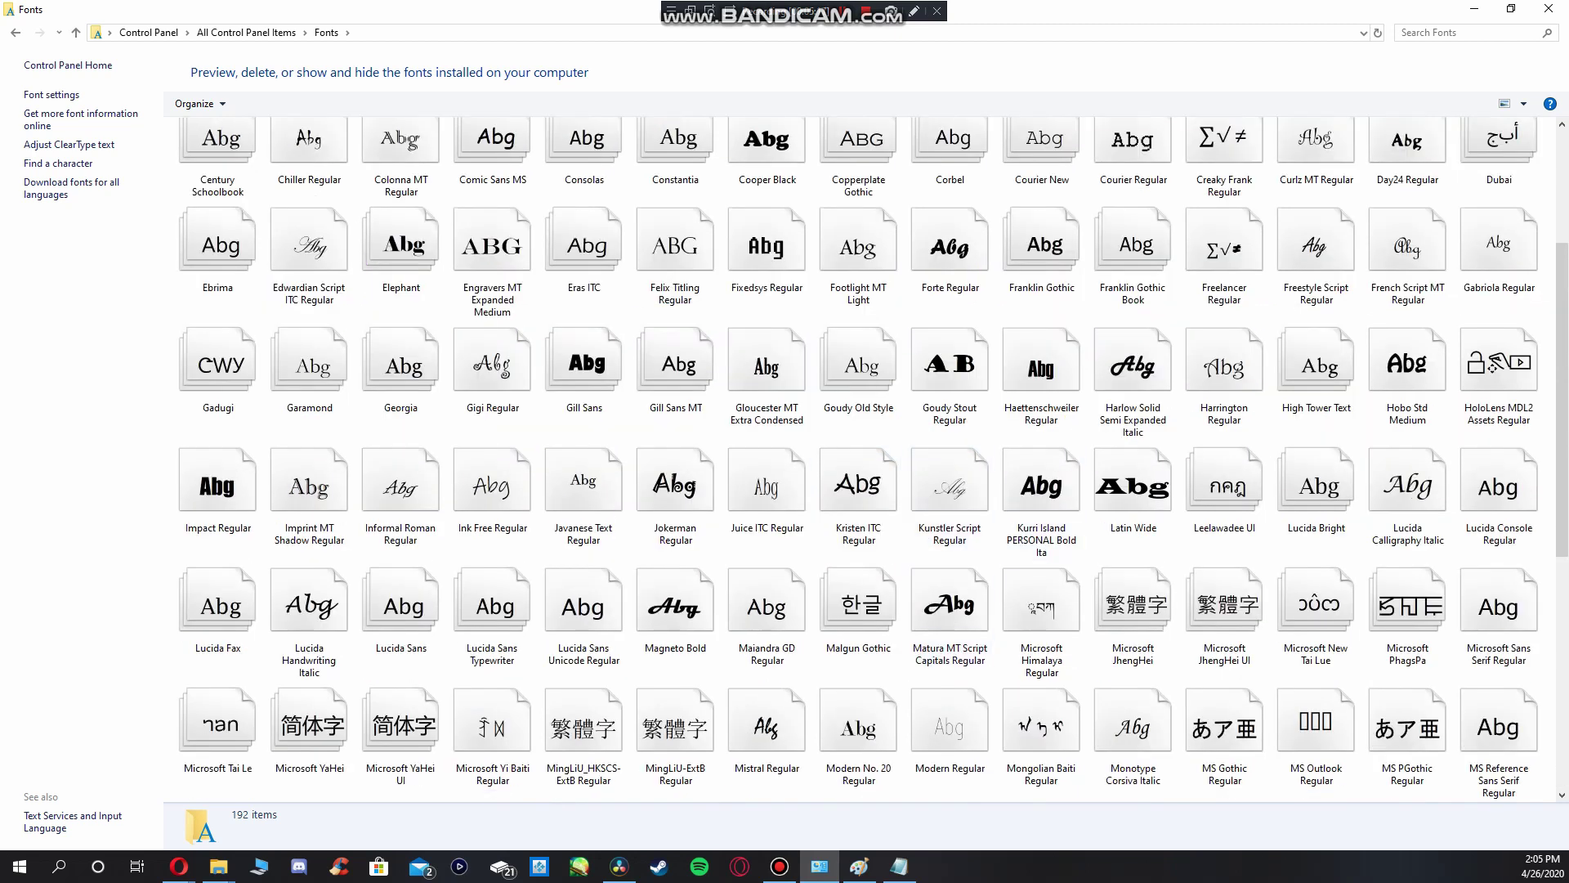
{"action": "double_click", "coordinate": [1041, 491]}
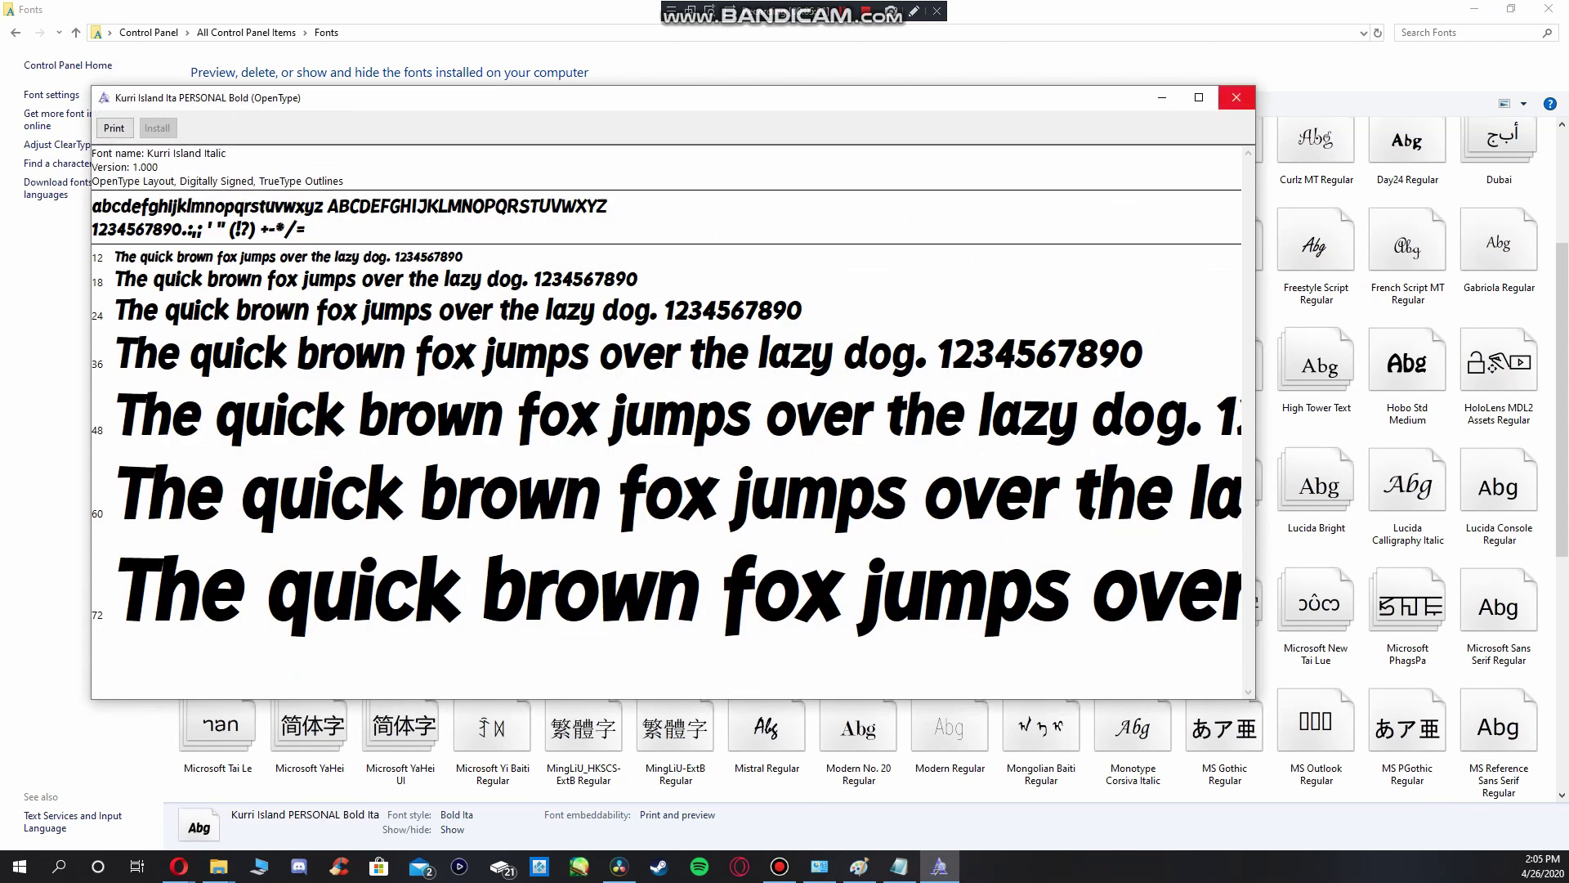
{"action": "left_click", "coordinate": [1236, 98]}
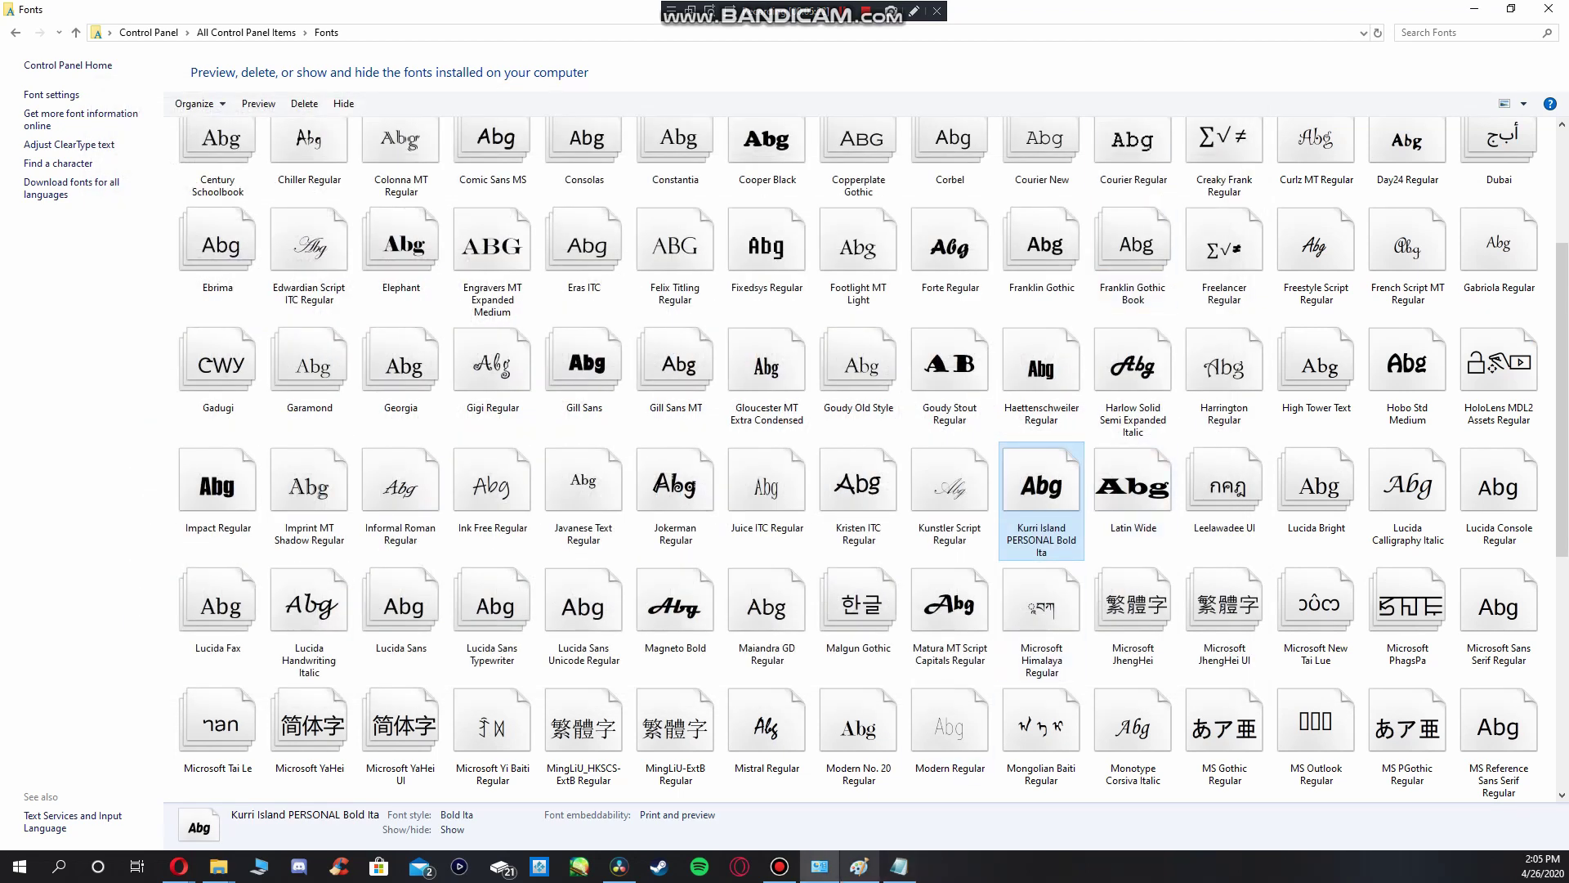
- Close the open Paint drawing without saving, relaunch Paint, and maximize its window
{"action": "mouse_move", "coordinate": [858, 866]}
{"action": "left_click", "coordinate": [933, 743]}
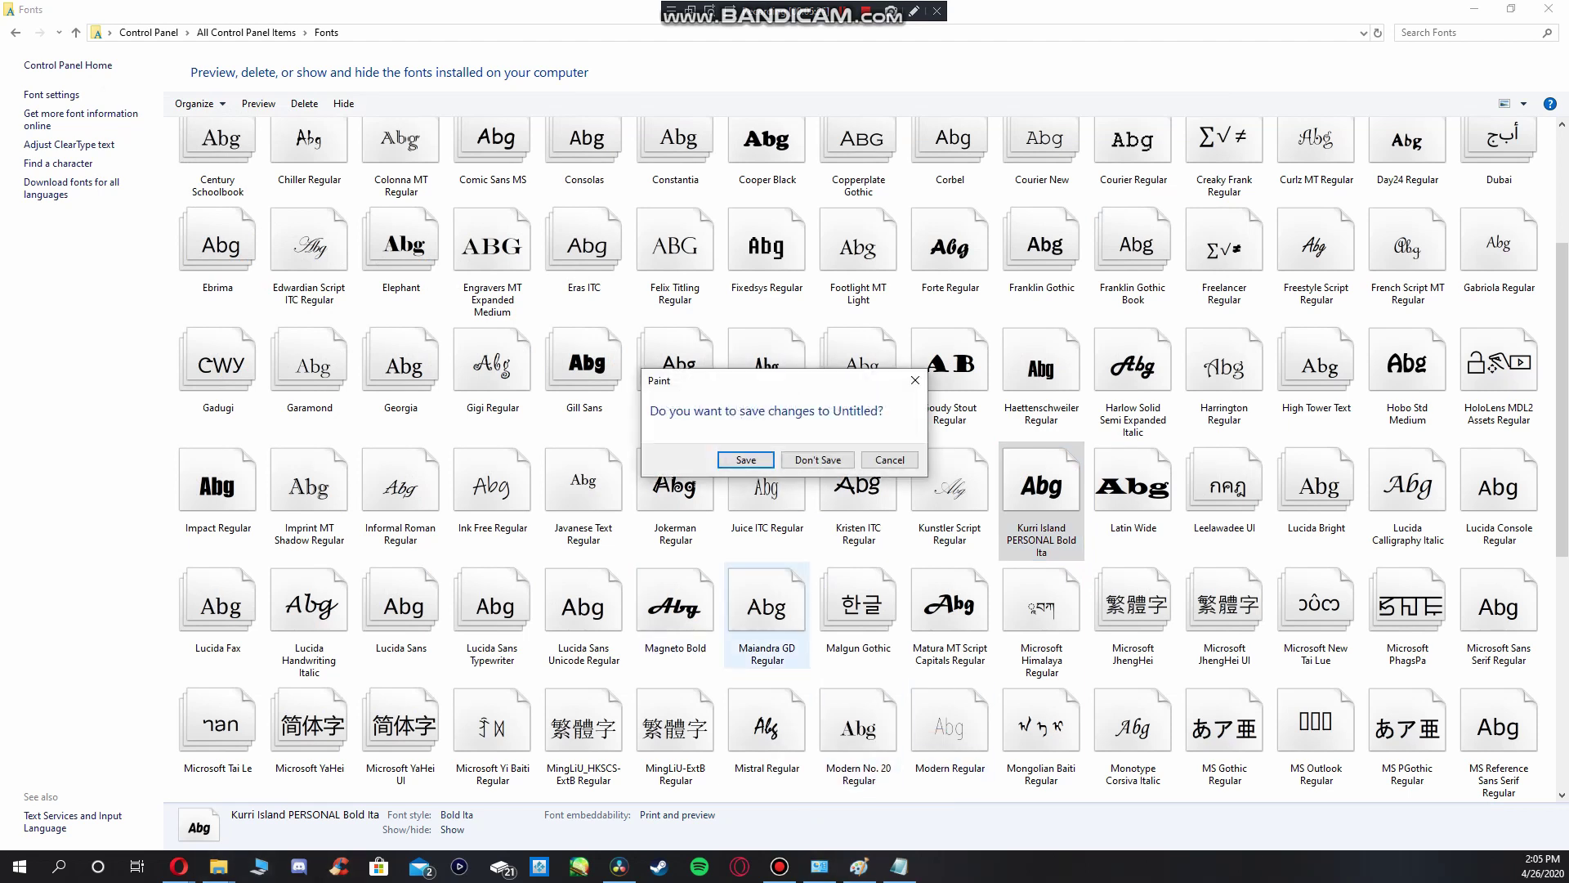
{"action": "left_click", "coordinate": [817, 459]}
{"action": "left_click", "coordinate": [20, 866]}
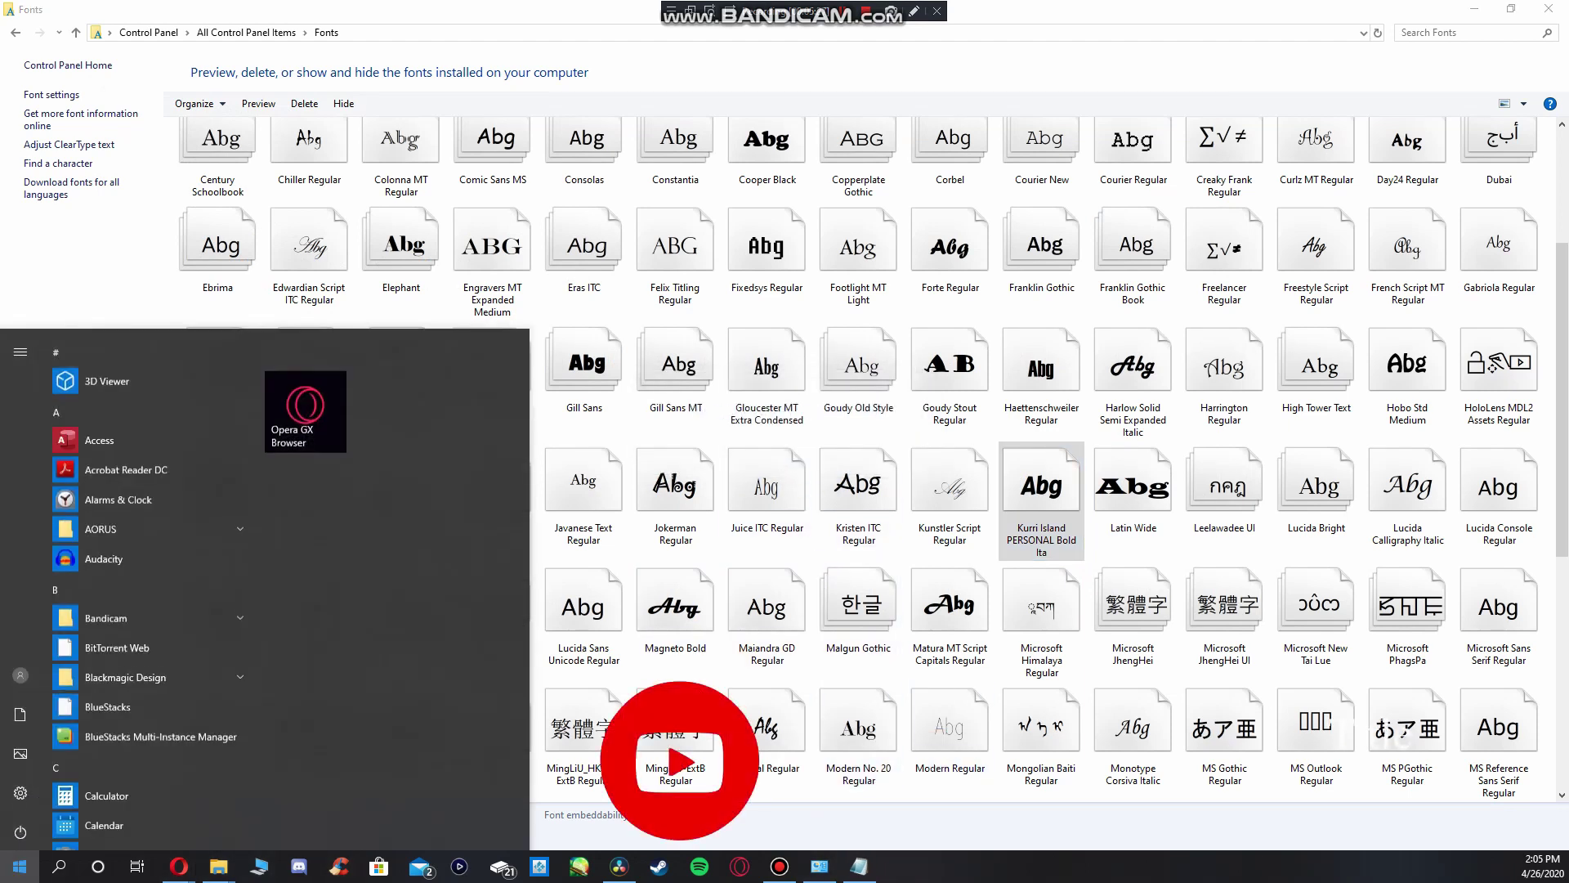
{"action": "type", "text": "paint"}
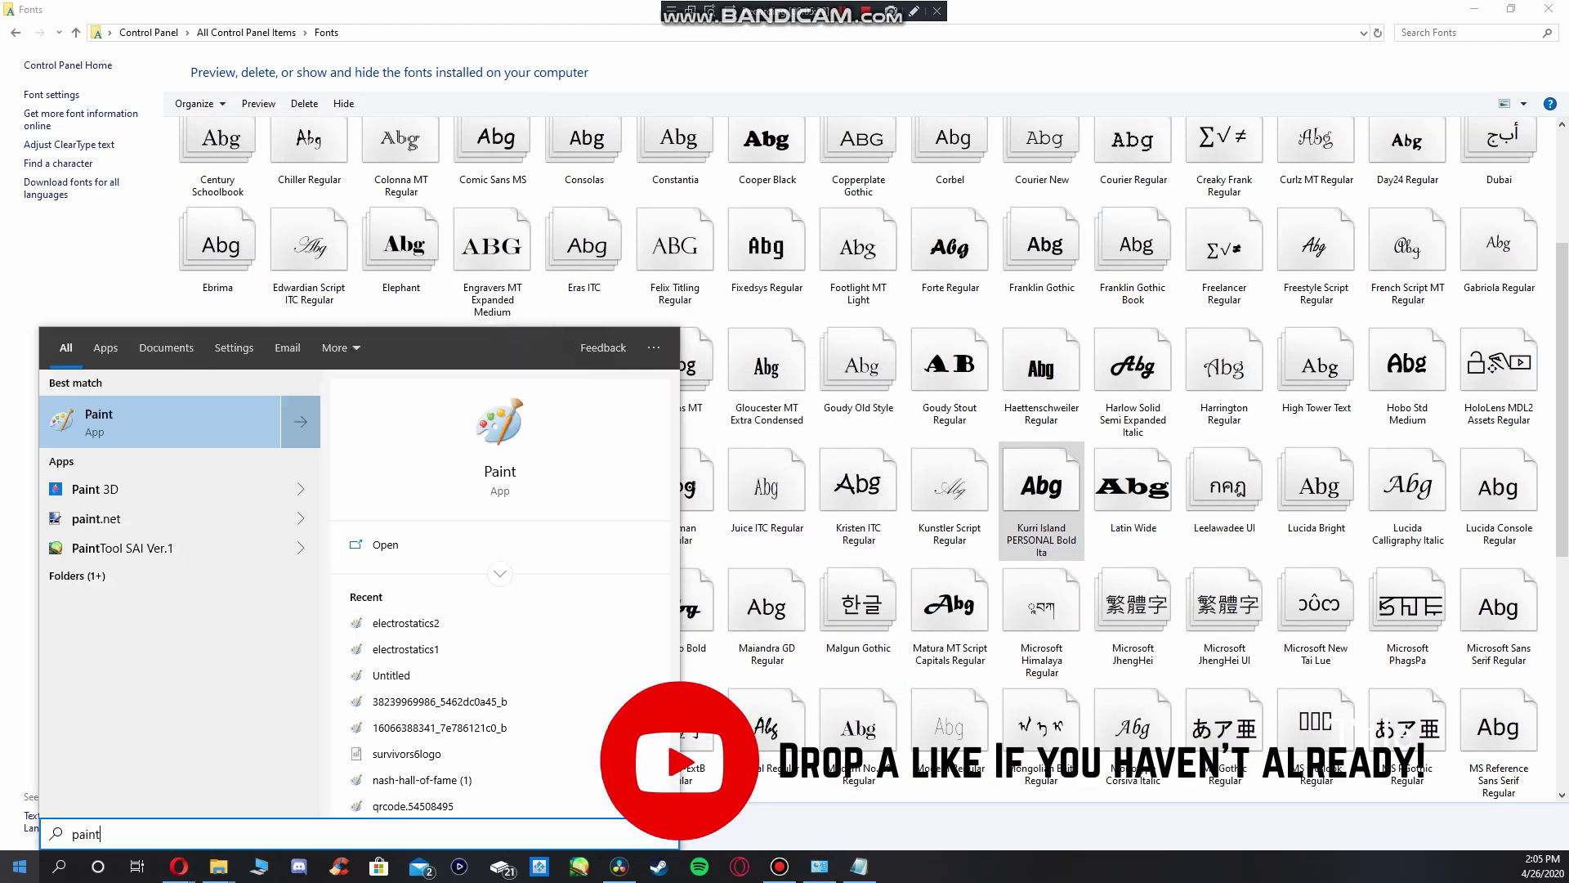
{"action": "key", "text": "Return"}
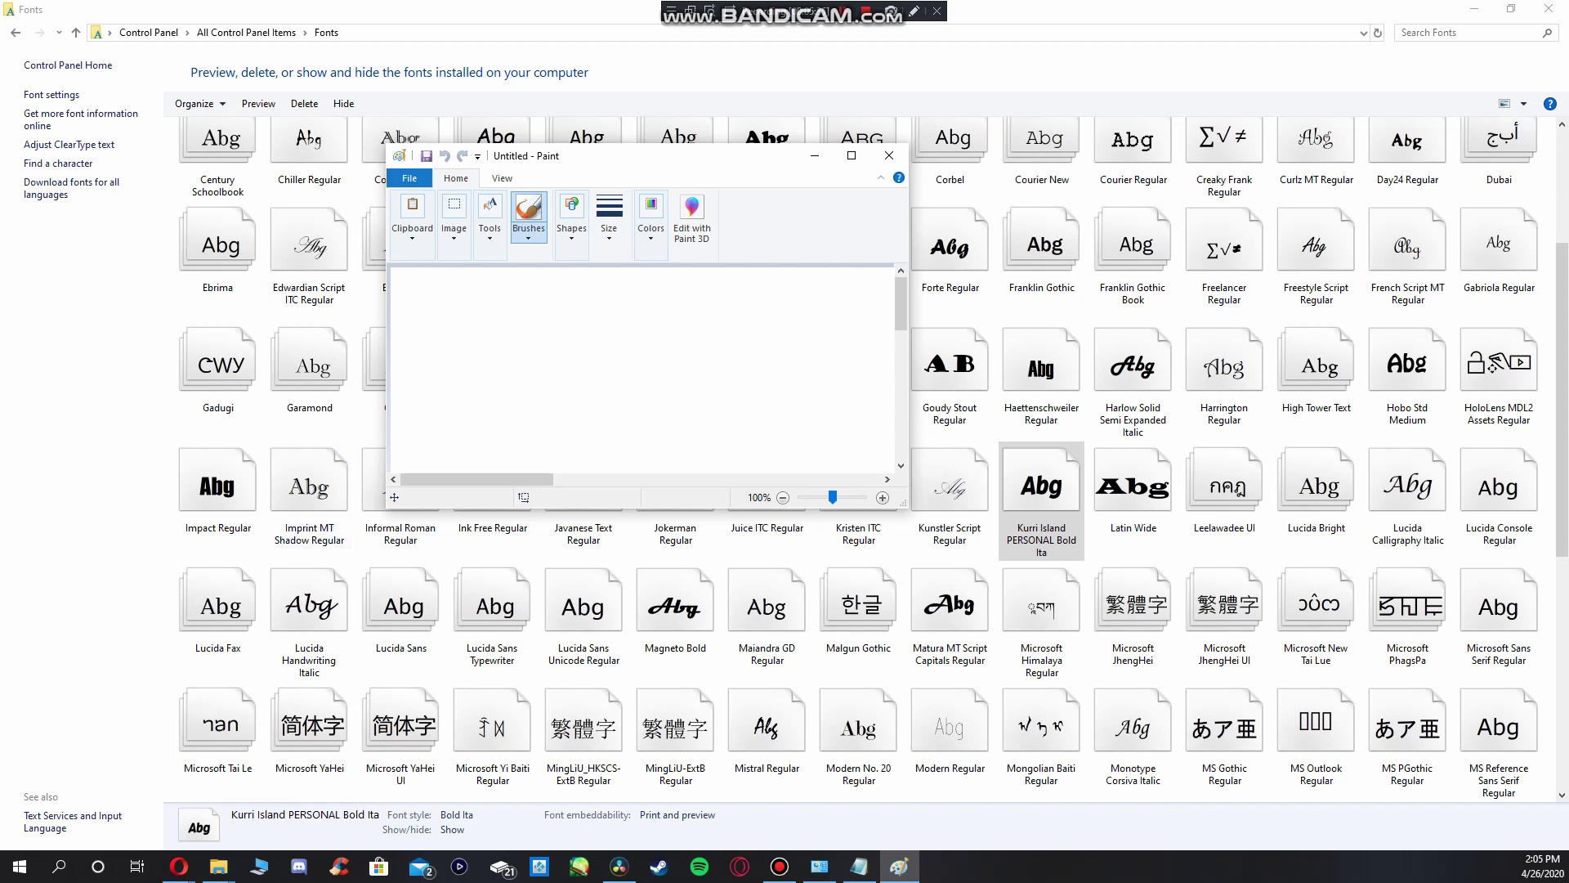
{"action": "left_click", "coordinate": [850, 155]}
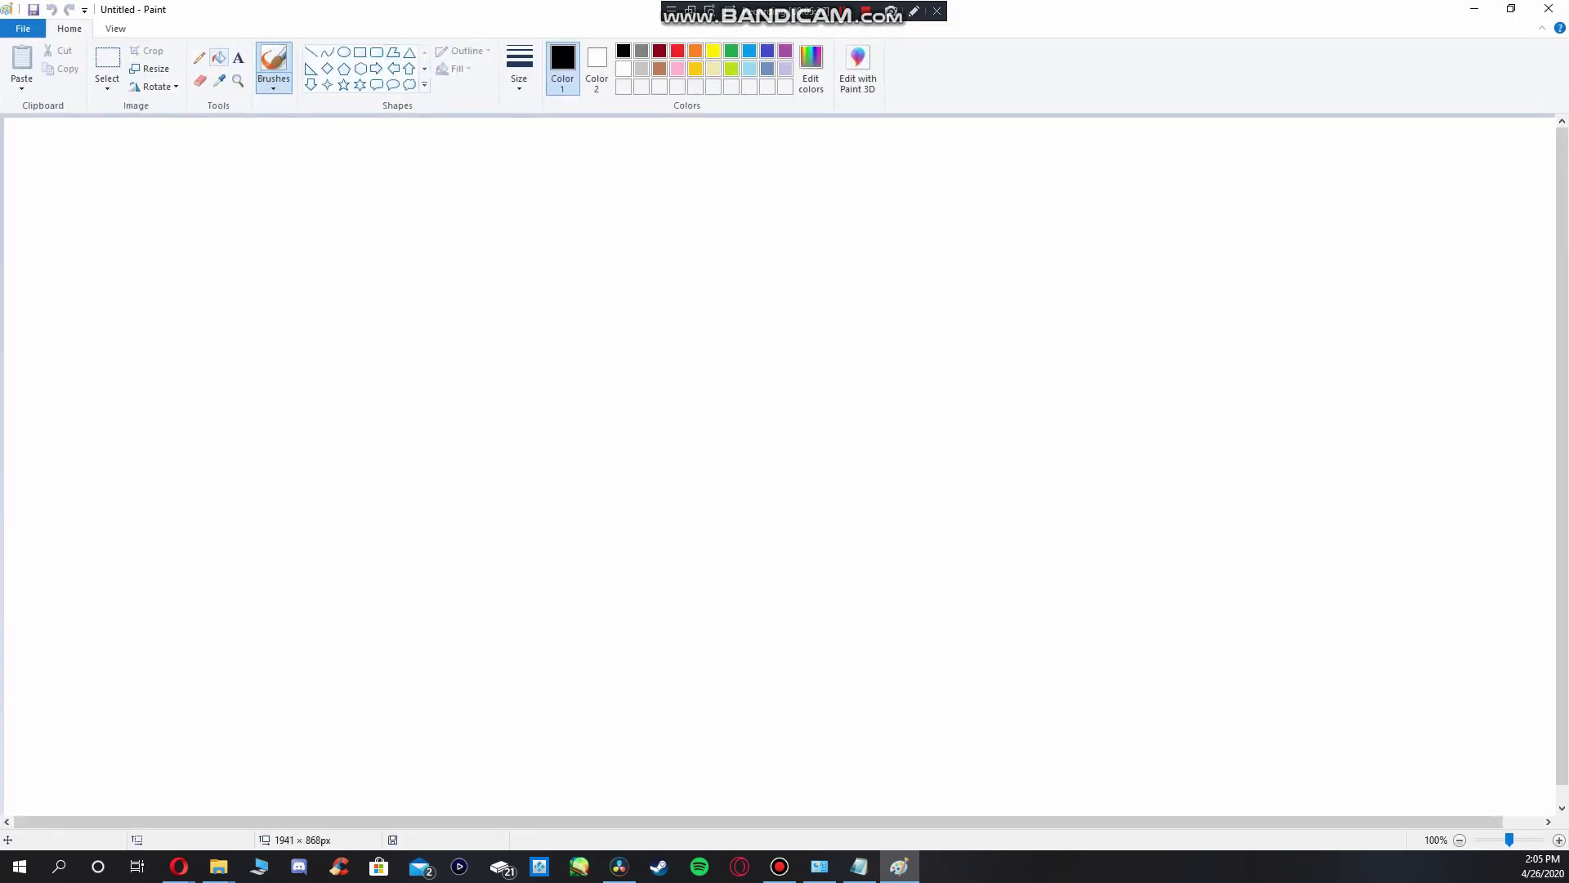
- Add a text box near the canvas's upper edge reading "Like and Subscribe" in the Kurri Island Italic font
{"action": "left_click", "coordinate": [237, 58]}
{"action": "left_click", "coordinate": [194, 149]}
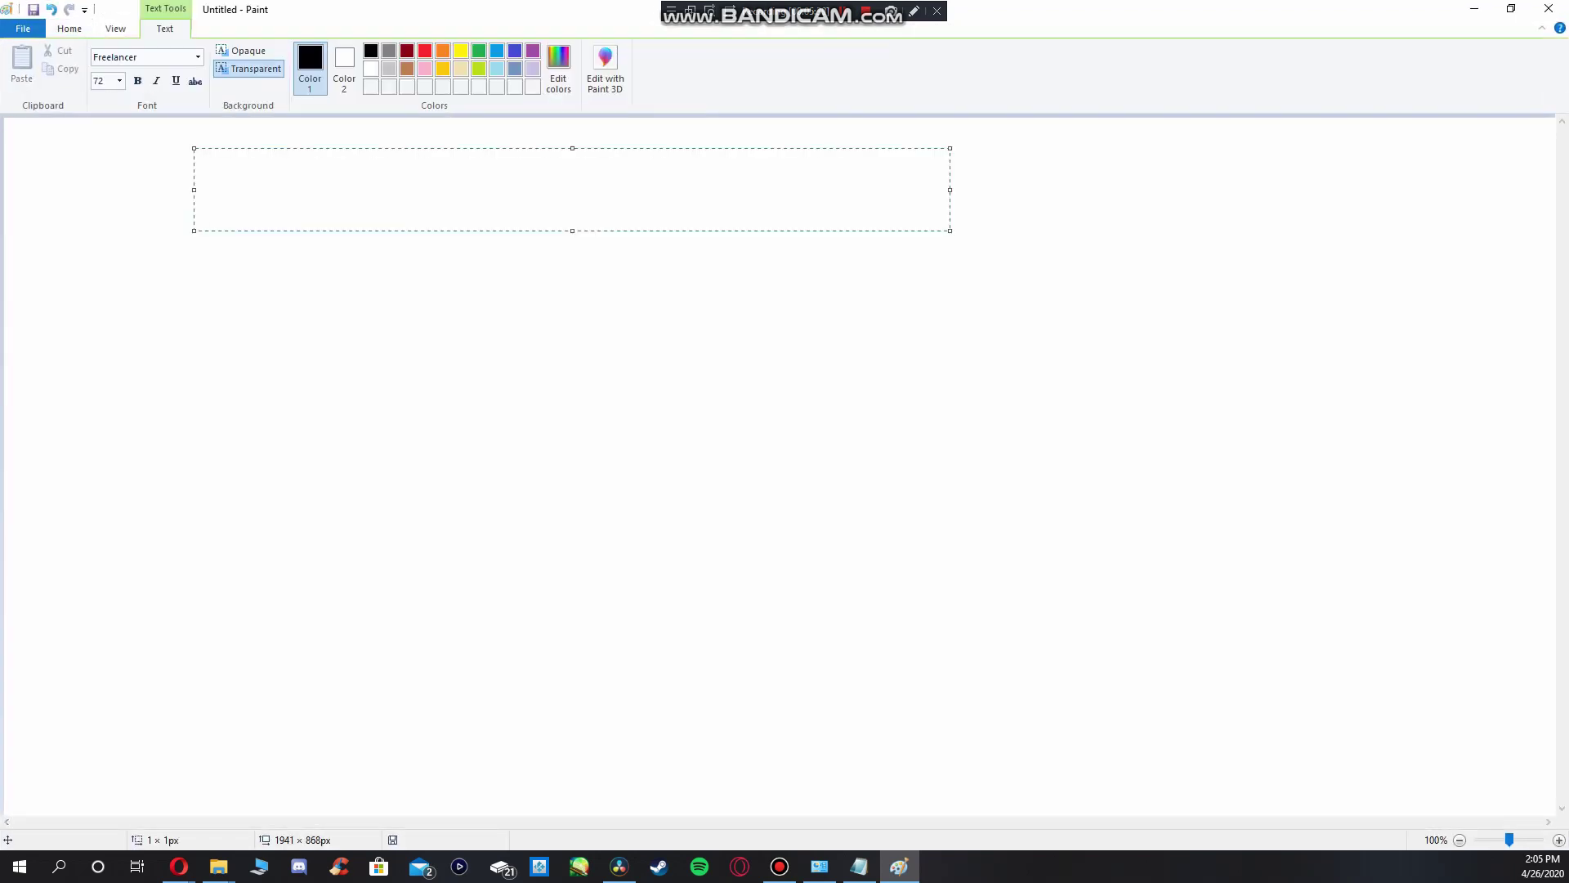
{"action": "left_click", "coordinate": [198, 57]}
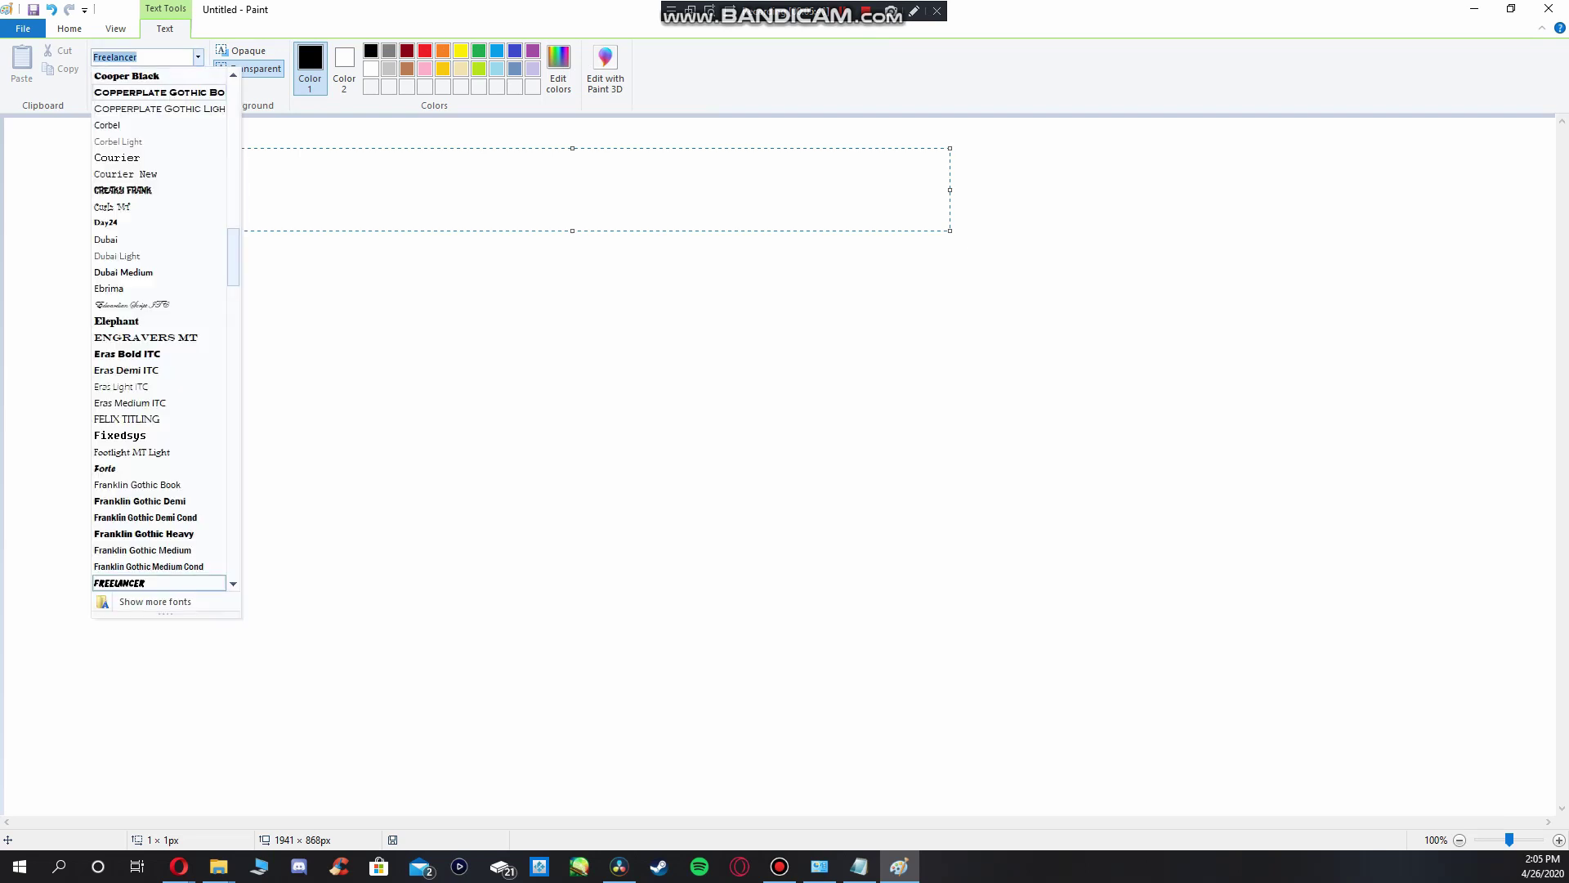
{"action": "scroll", "coordinate": [163, 327], "scroll_direction": "down", "scroll_amount": 15}
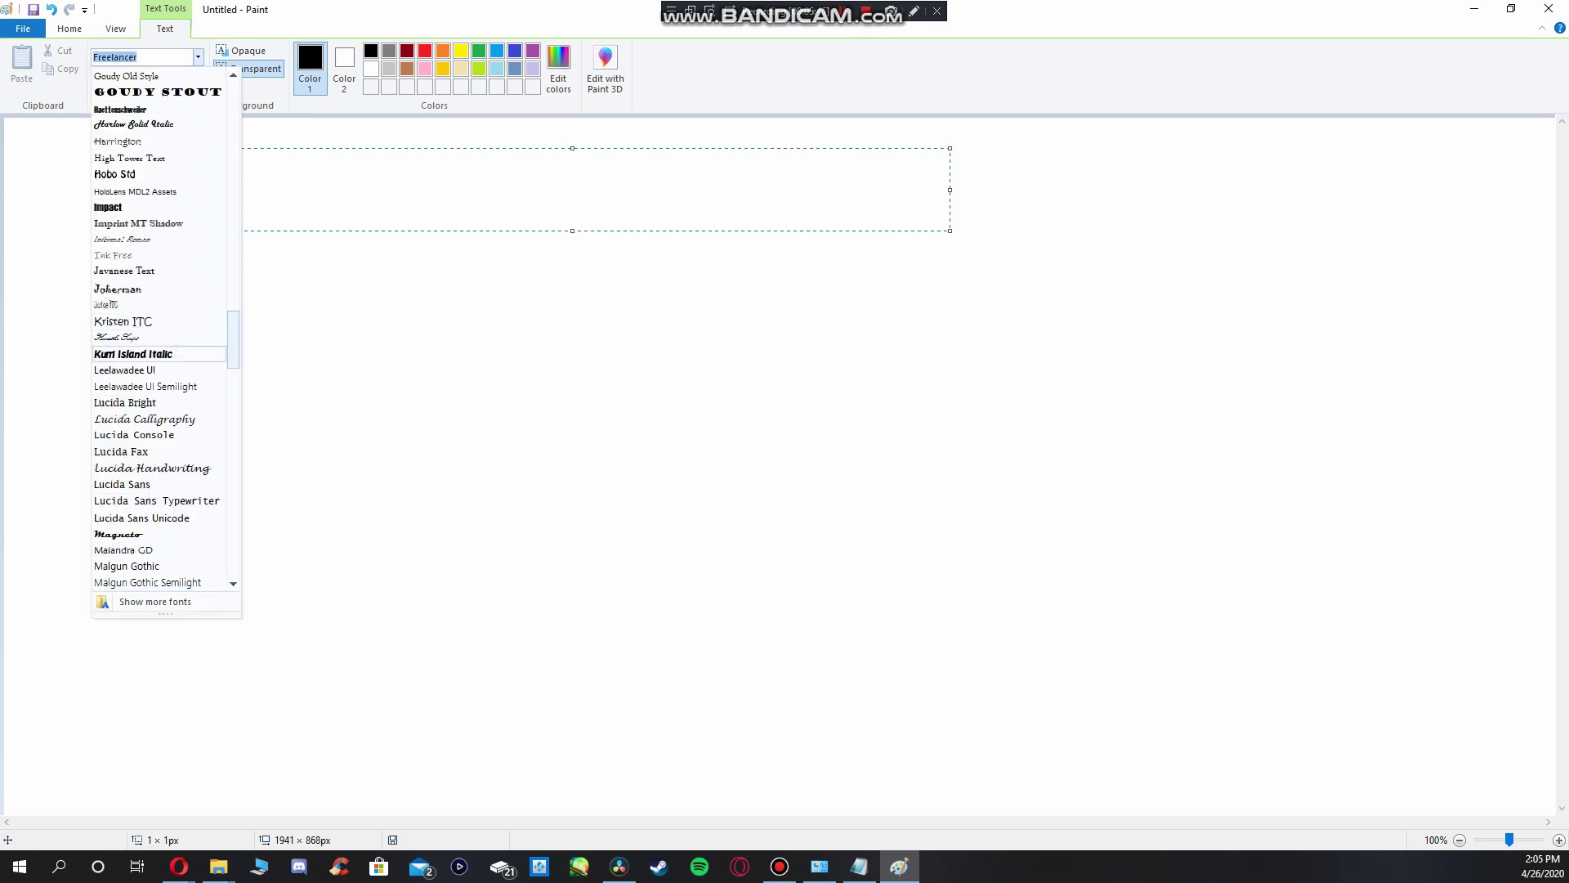
{"action": "left_click", "coordinate": [161, 354]}
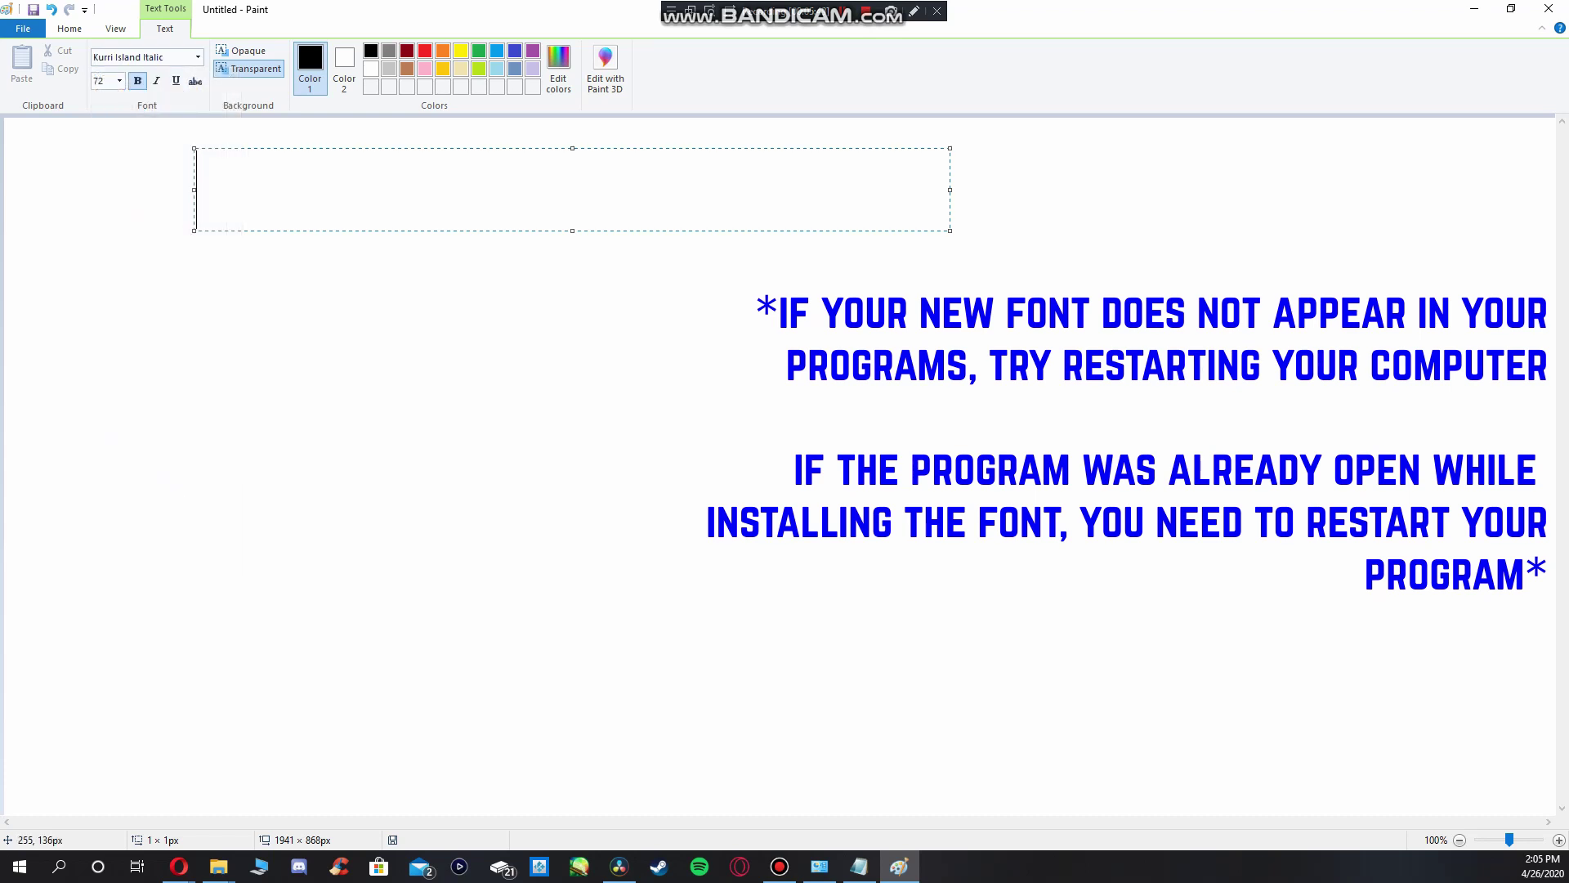
{"action": "type", "text": "Like and "}
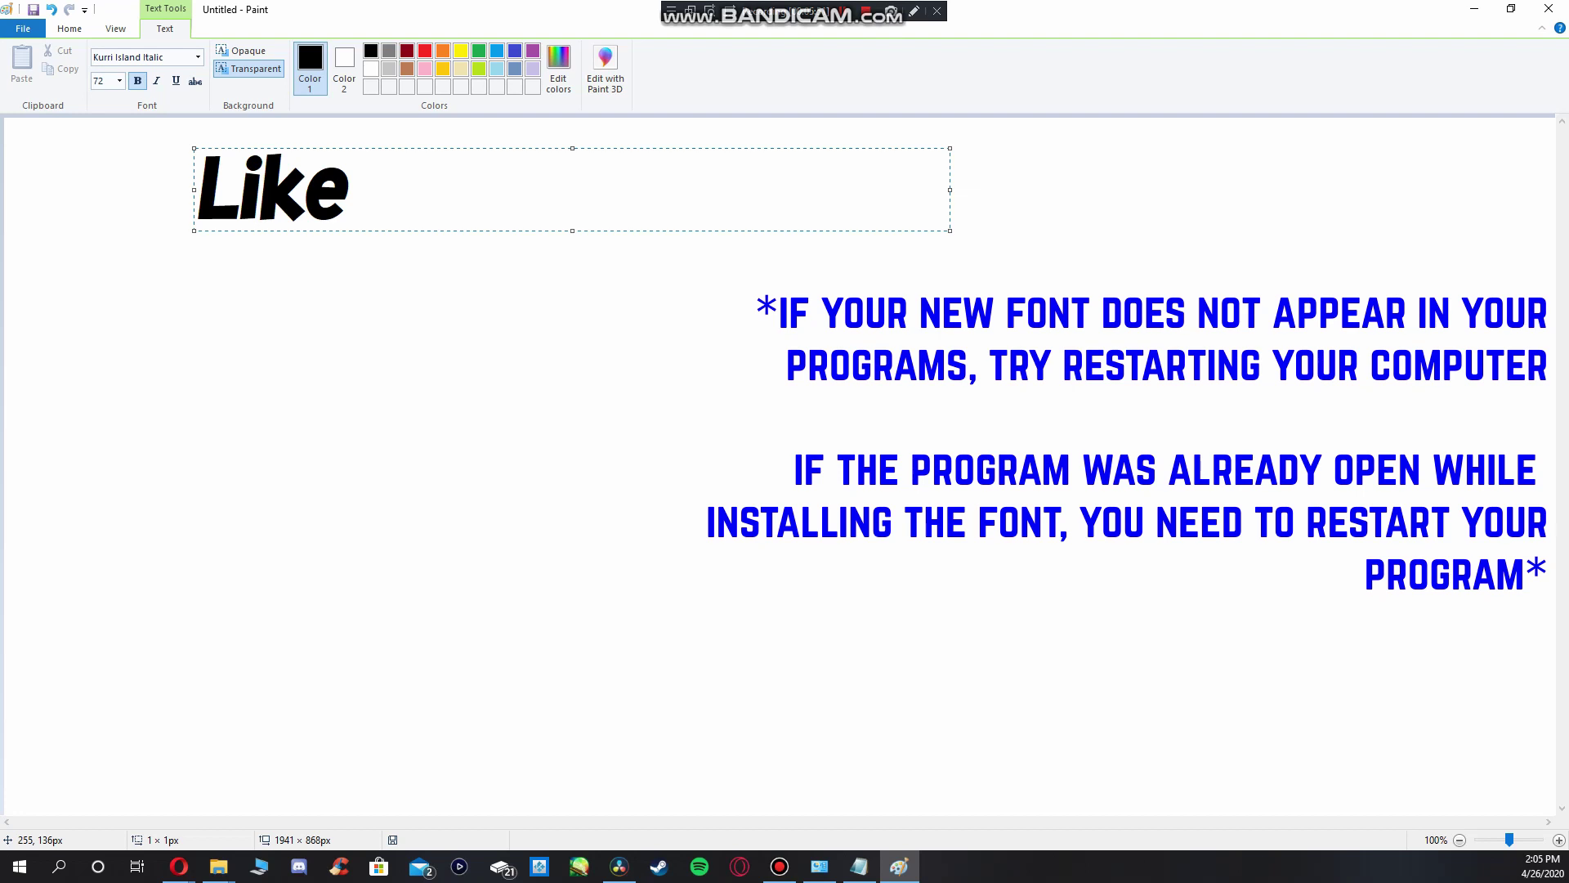
{"action": "type", "text": "Subscribe"}
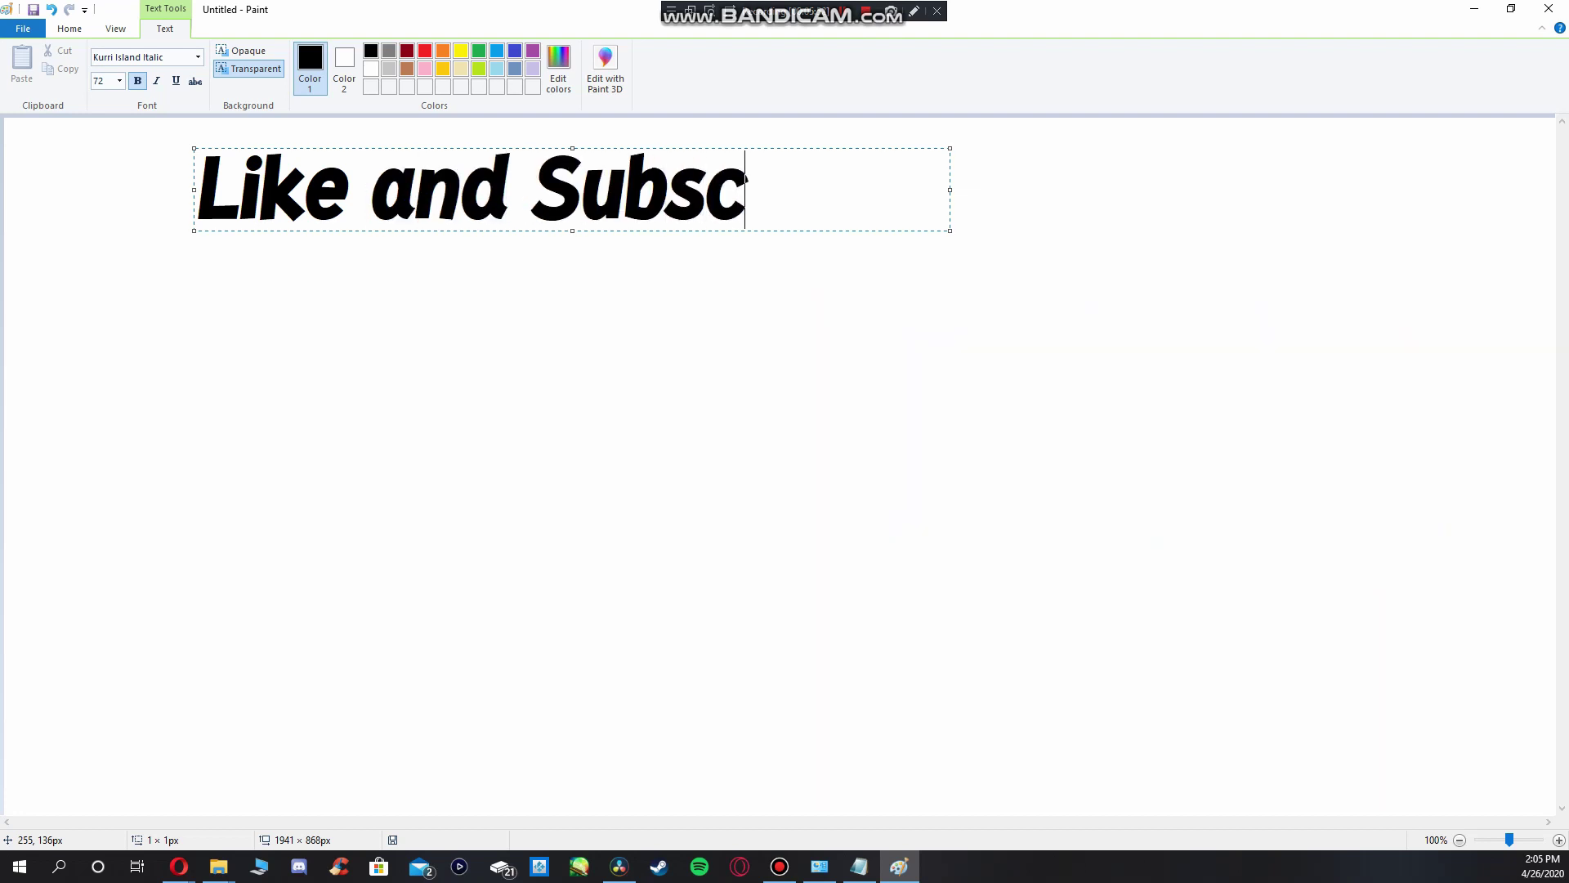